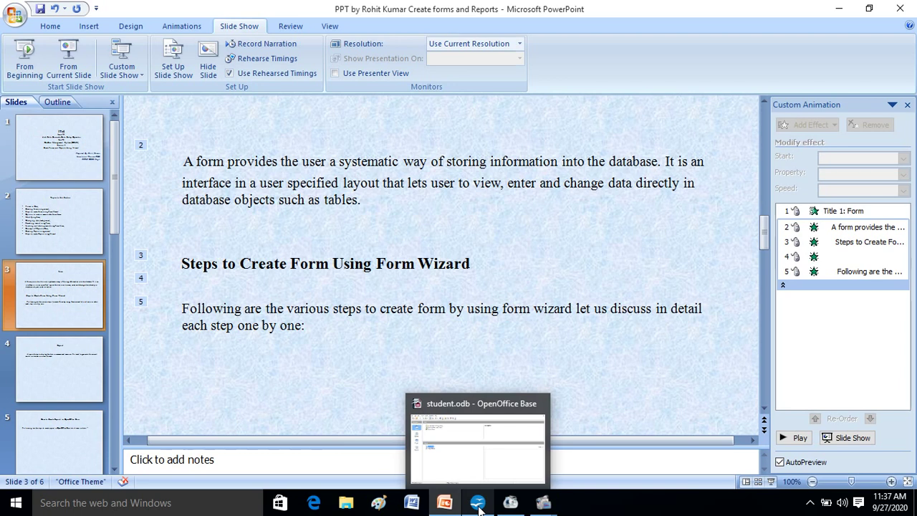
Step: Bring the student.odb database window, with StudentInfo and StudentResult tables, to the front
left_click(482, 454)
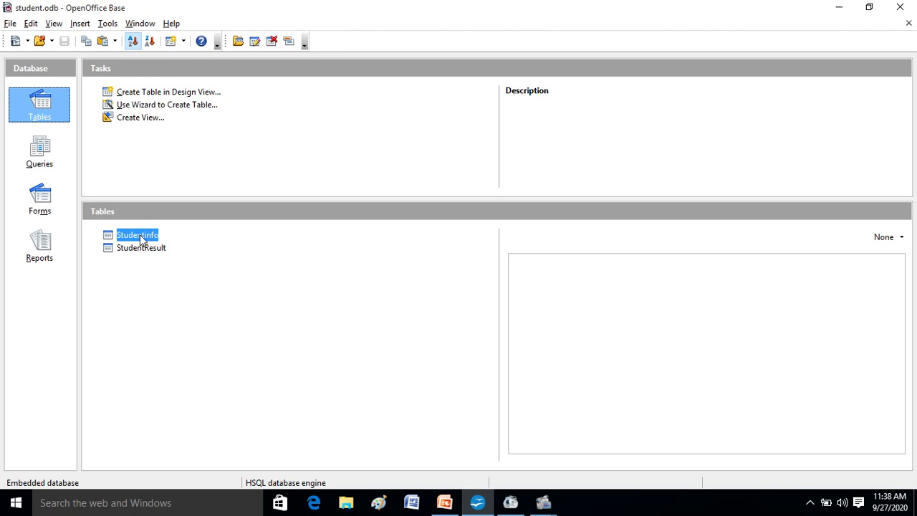
double_click(140, 236)
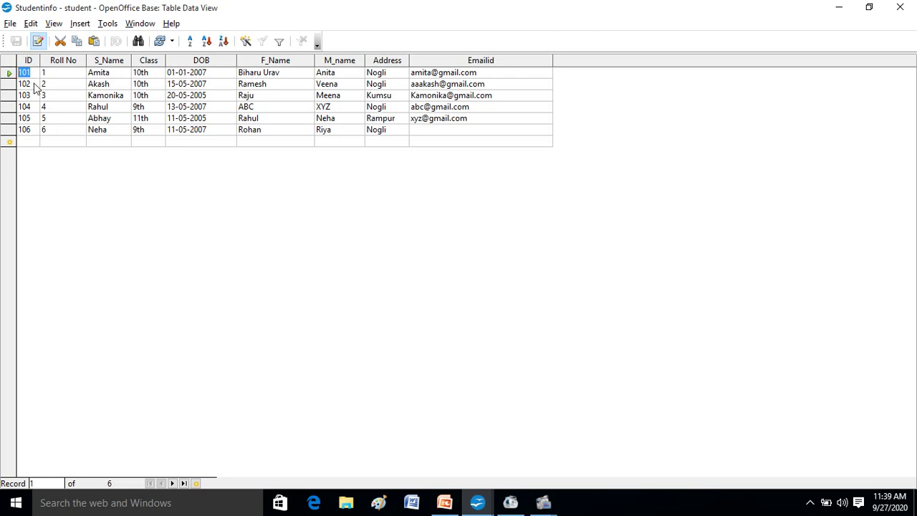
left_click(11, 26)
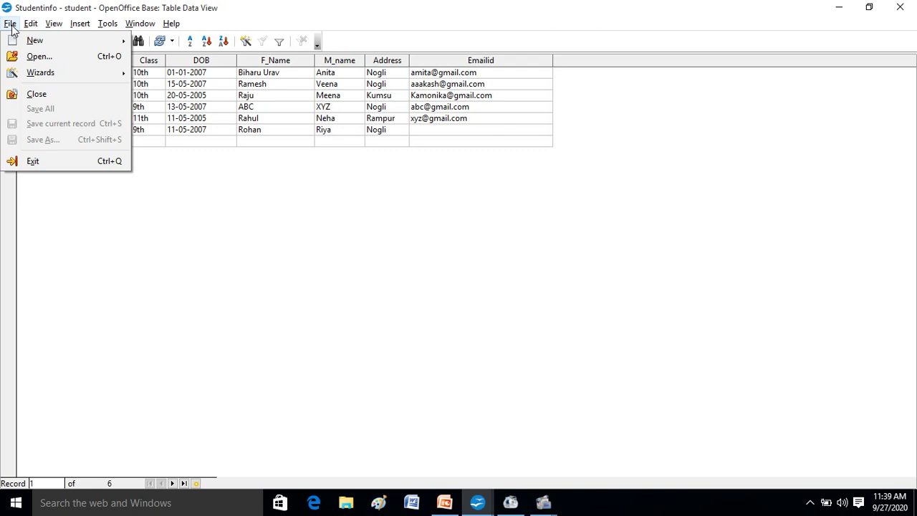
left_click(36, 94)
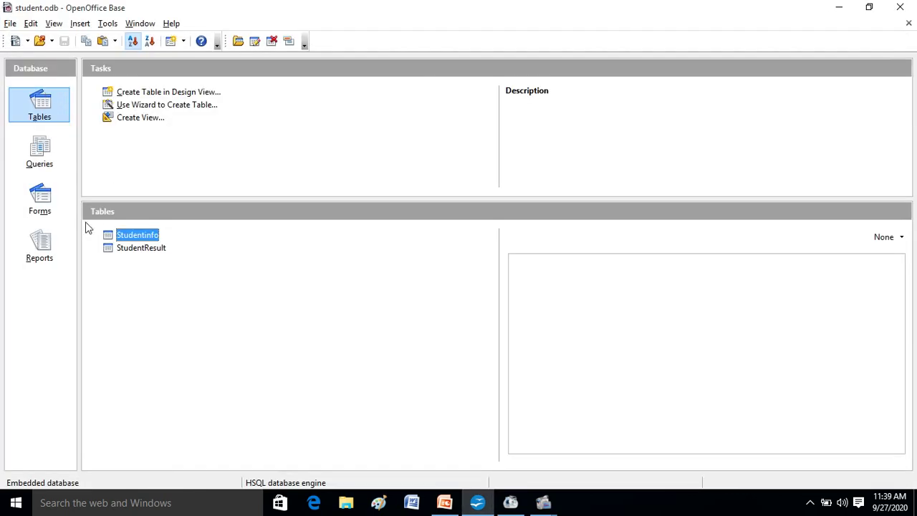
Step: Show the Forms section and launch the form-creation wizard
left_click(45, 206)
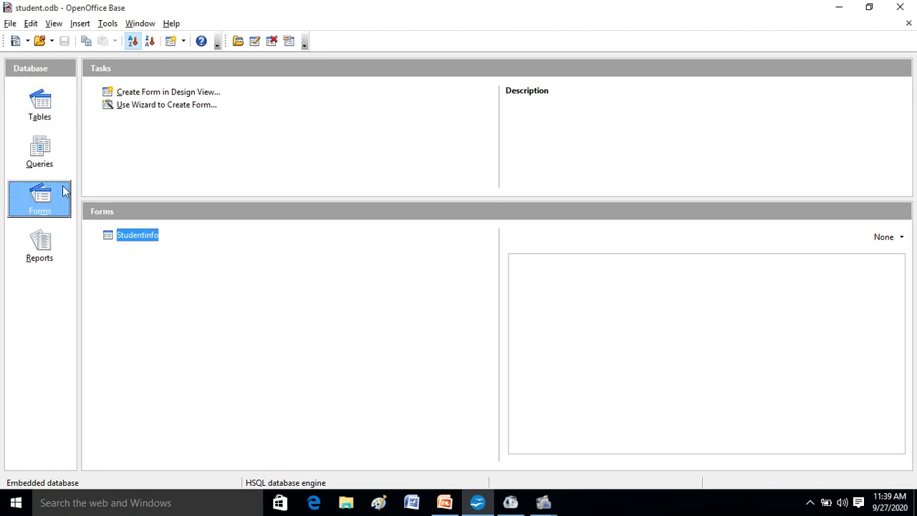
left_click(167, 106)
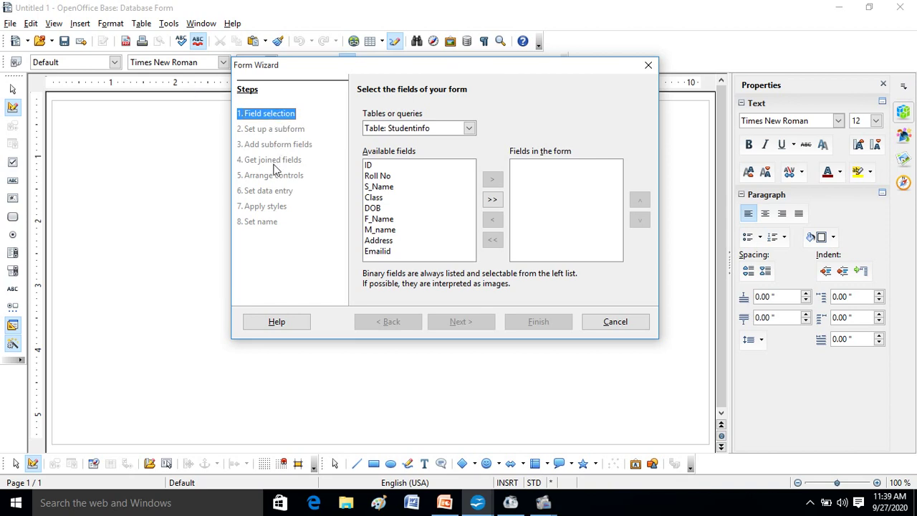
Step: Keep StudentInfo as the source table and move all its fields, ID through Emailid, into the form
left_click(469, 129)
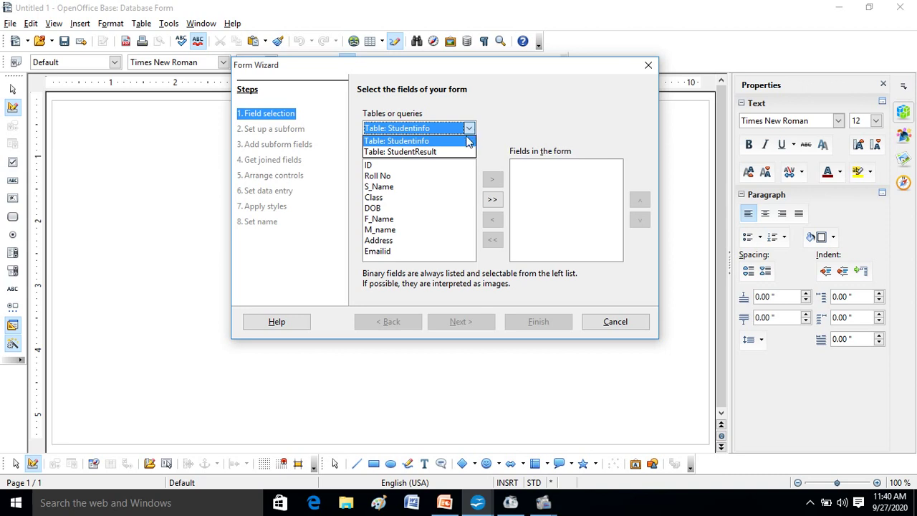
left_click(445, 143)
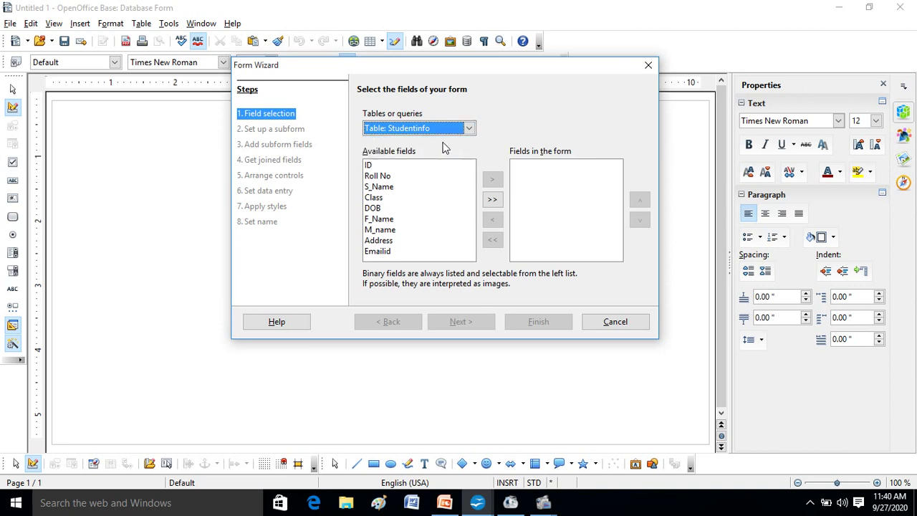
left_click(385, 188)
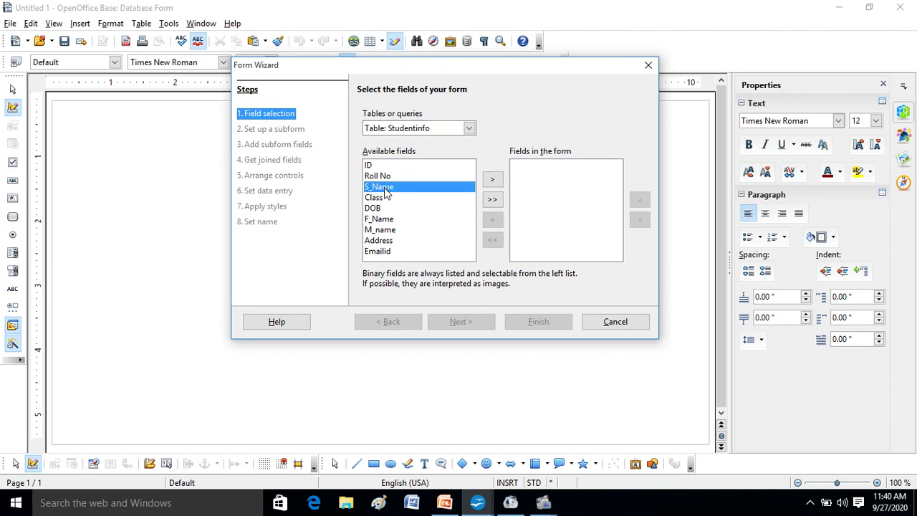
left_click(387, 208, "ctrl")
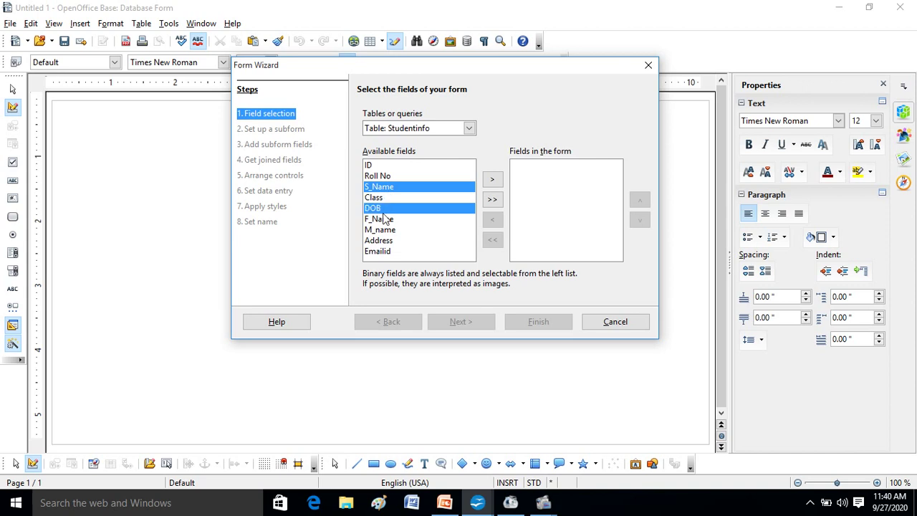
left_click(400, 189)
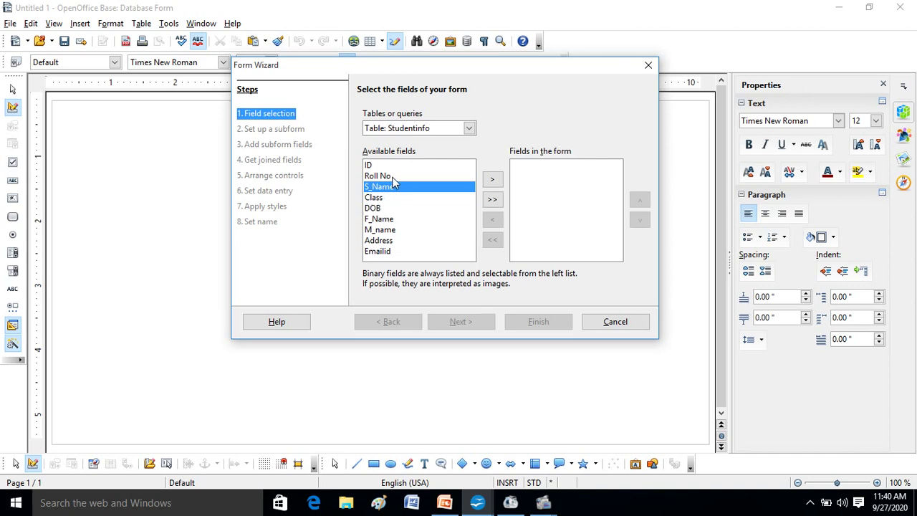
left_click(394, 179)
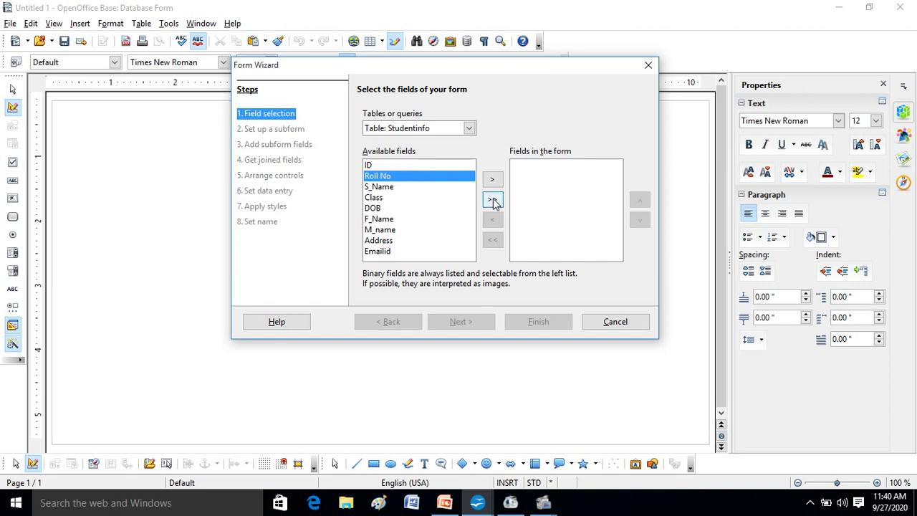
left_click(493, 201)
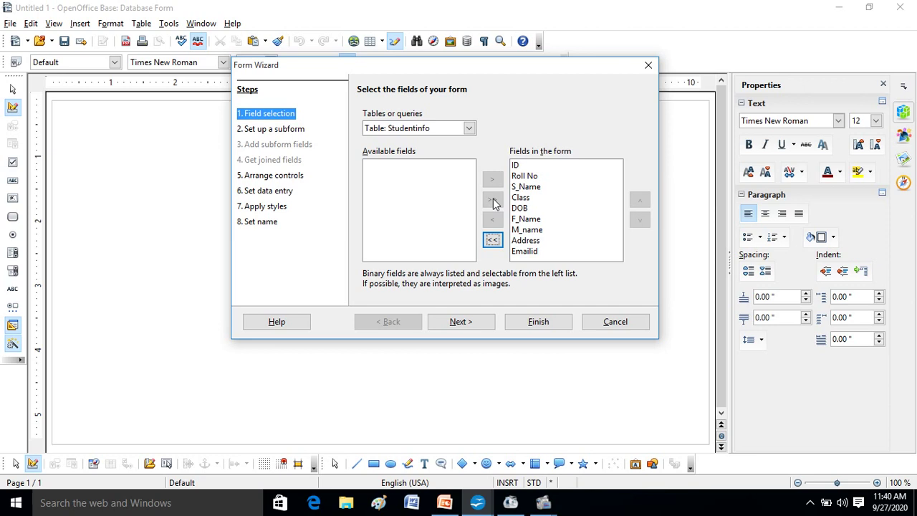
left_click(458, 323)
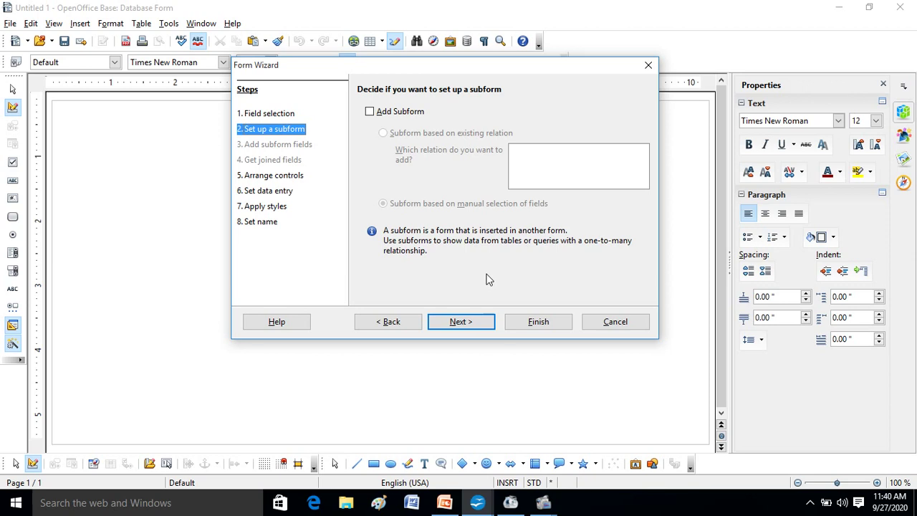
Step: Leave the subform out and advance to the Arrange controls step
left_click(459, 322)
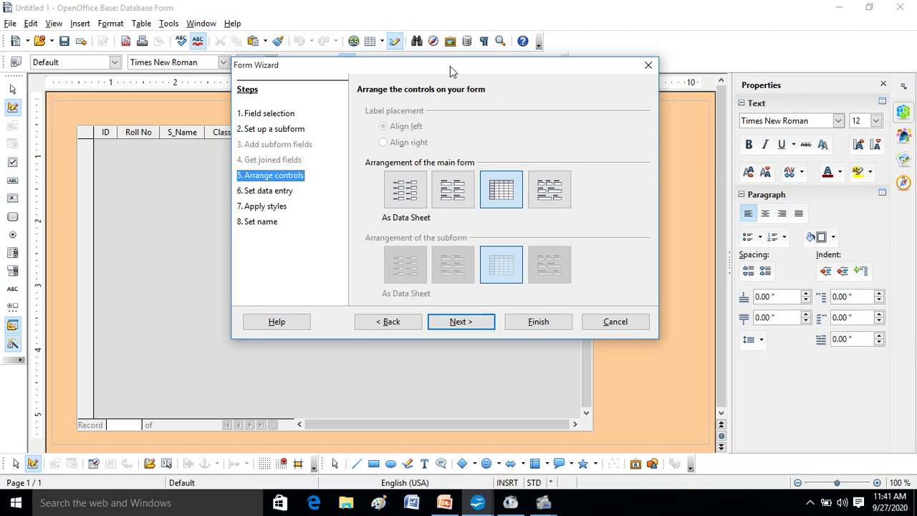
Step: Compare the layouts and choose Columnar - Labels Left for the main form
left_click_drag(450, 66, 514, 142)
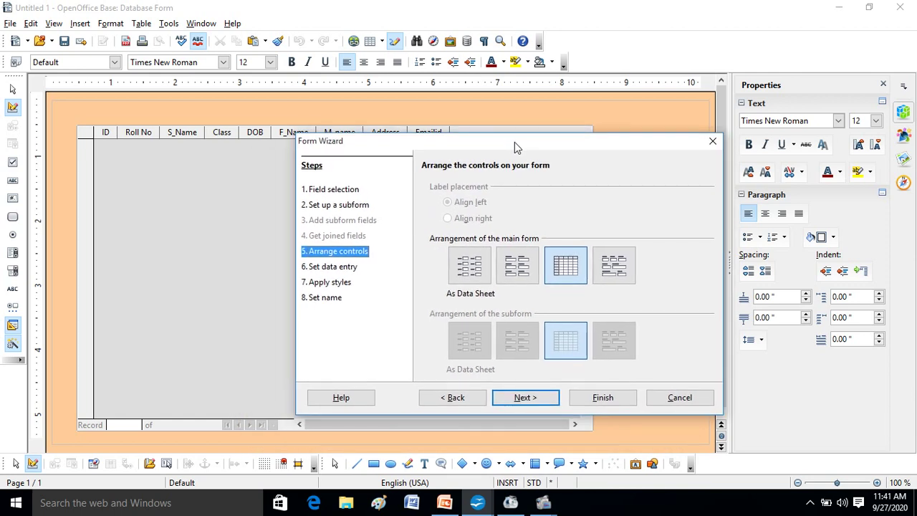
left_click(470, 265)
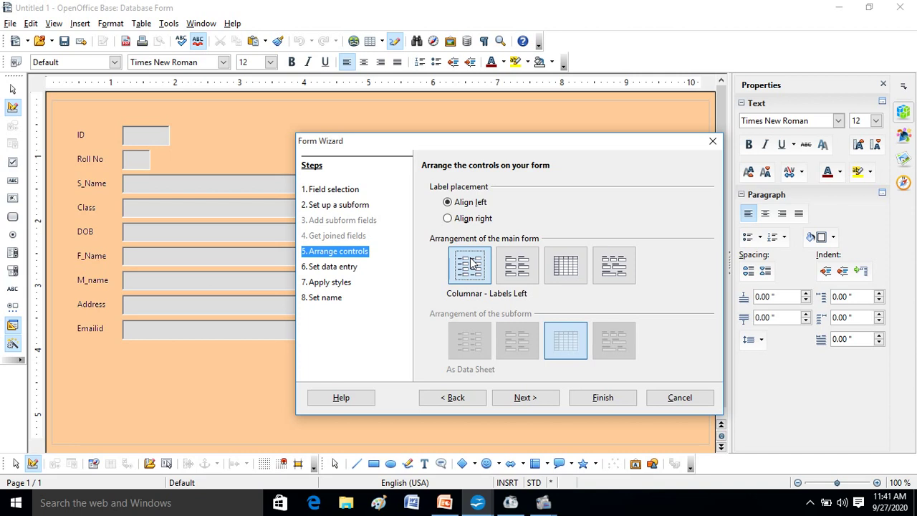
left_click(513, 271)
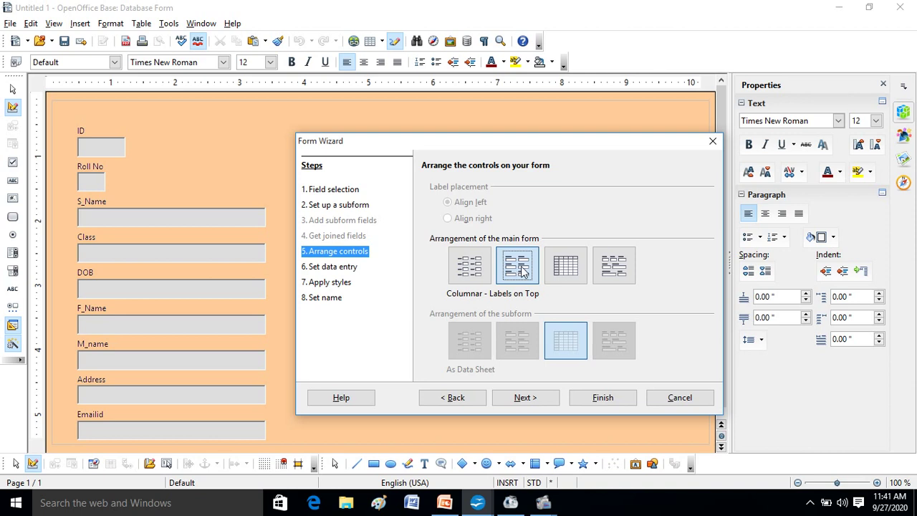
left_click(564, 271)
left_click(618, 265)
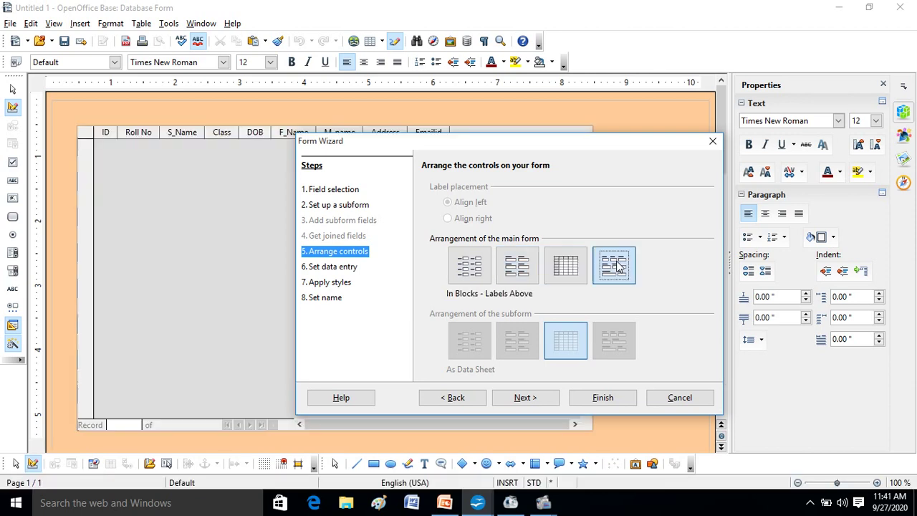
left_click(462, 266)
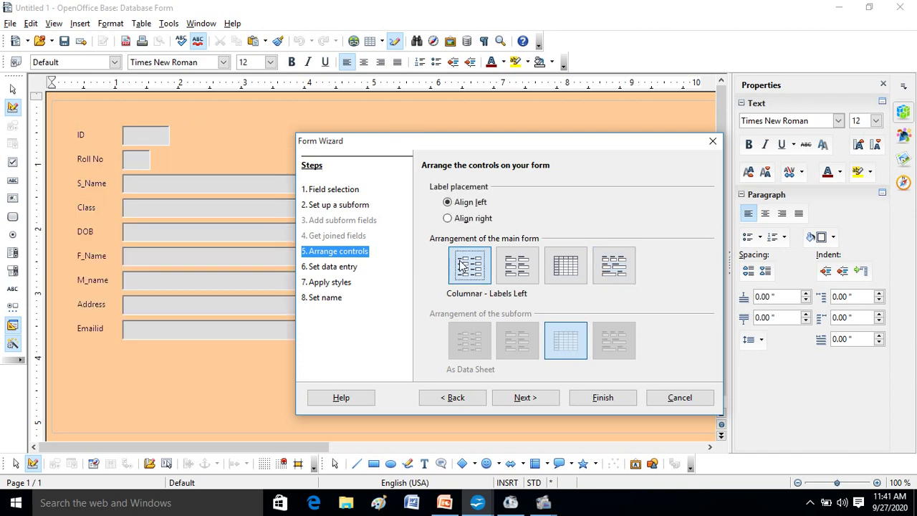
left_click(527, 401)
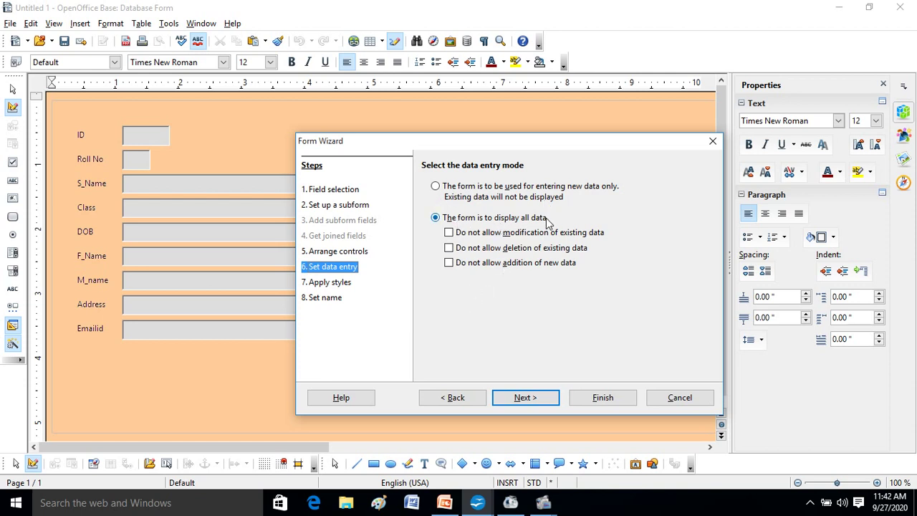
Step: Set the form to display all data with no modification, deletion or addition restrictions
left_click(436, 219)
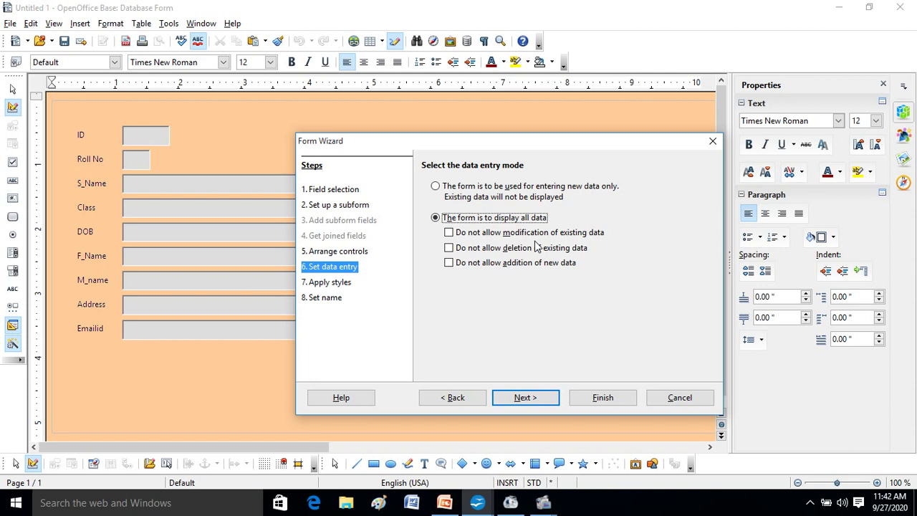
left_click(449, 233)
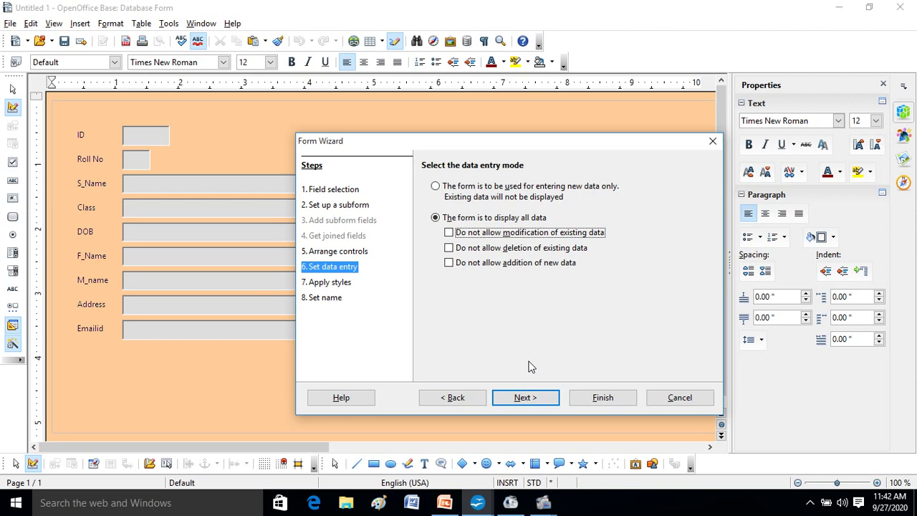
Step: After previewing Violet, Dark, Orange and Water, apply Ice Blue with 3D-look field borders
left_click(525, 399)
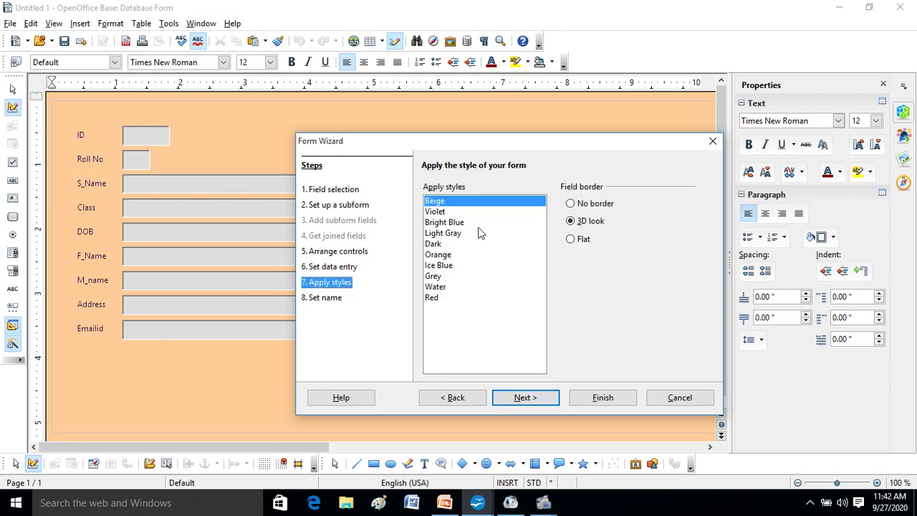
left_click(444, 214)
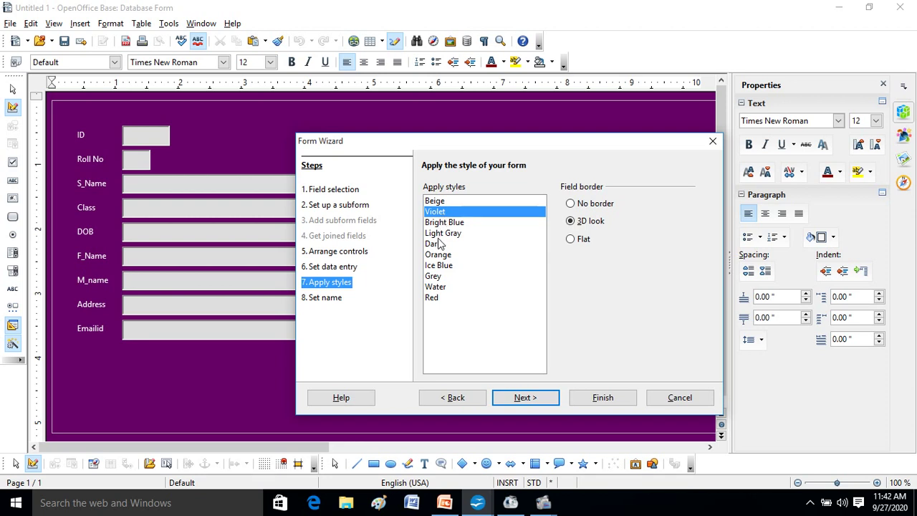
left_click(438, 244)
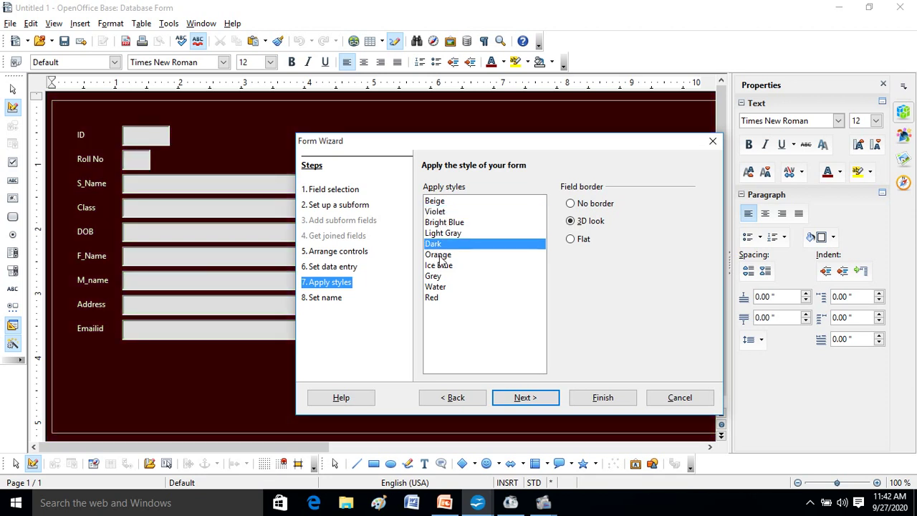
left_click(440, 256)
left_click(445, 266)
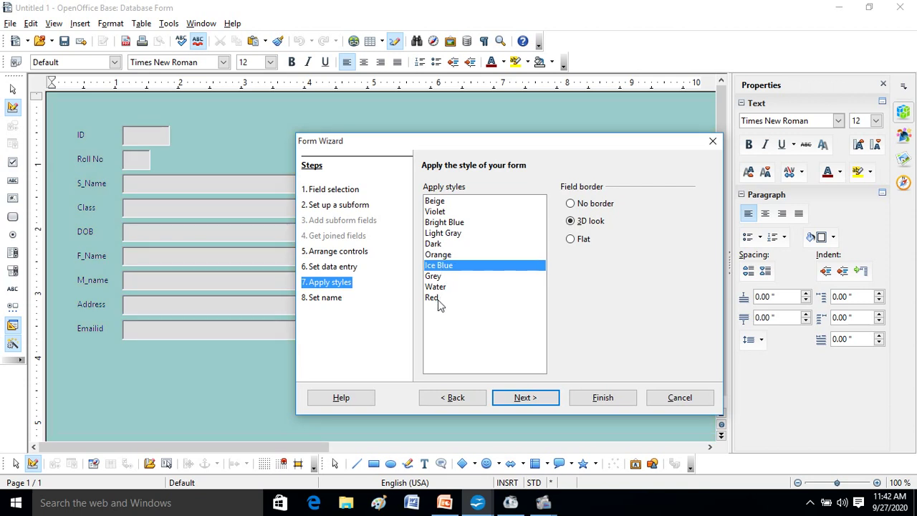
left_click(440, 287)
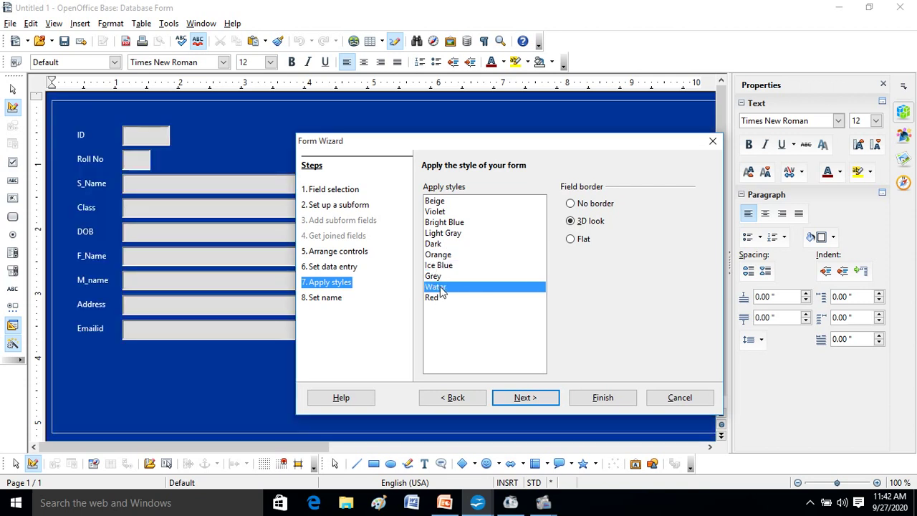
left_click(445, 268)
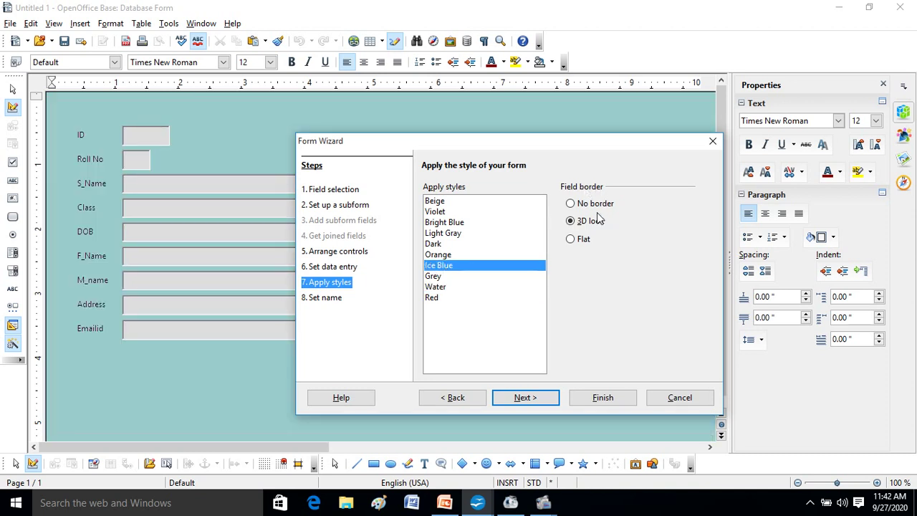
left_click(571, 239)
left_click(572, 222)
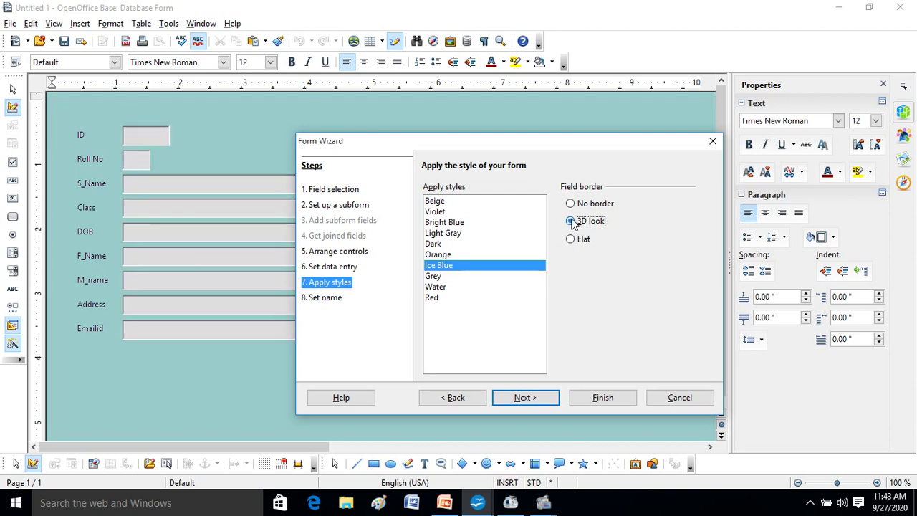
Step: Keep the form name Studentinfo2 despite the duplicate-name warning and finish the wizard
left_click(532, 398)
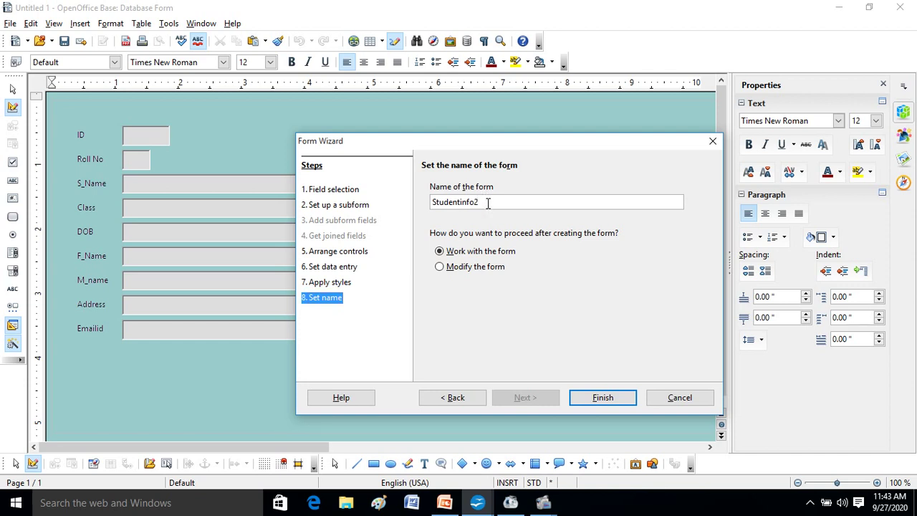
key("BackSpace")
left_click(591, 397)
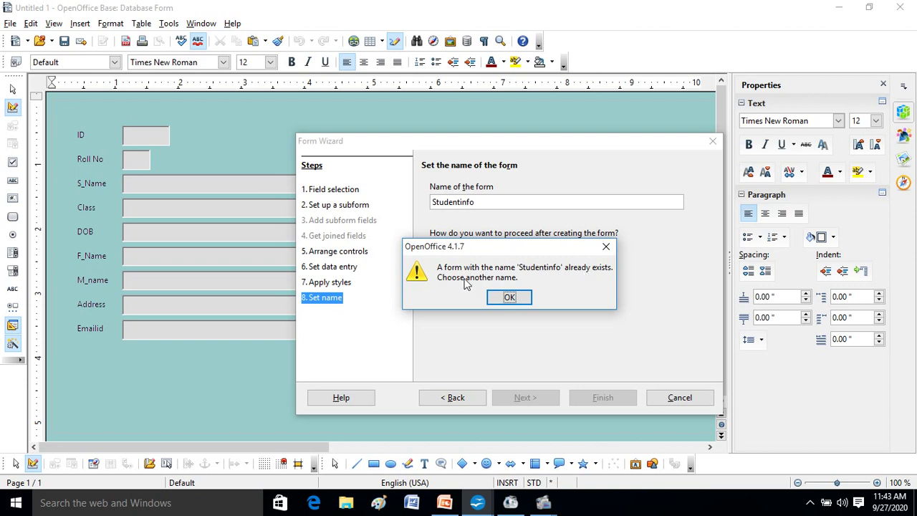
left_click(501, 294)
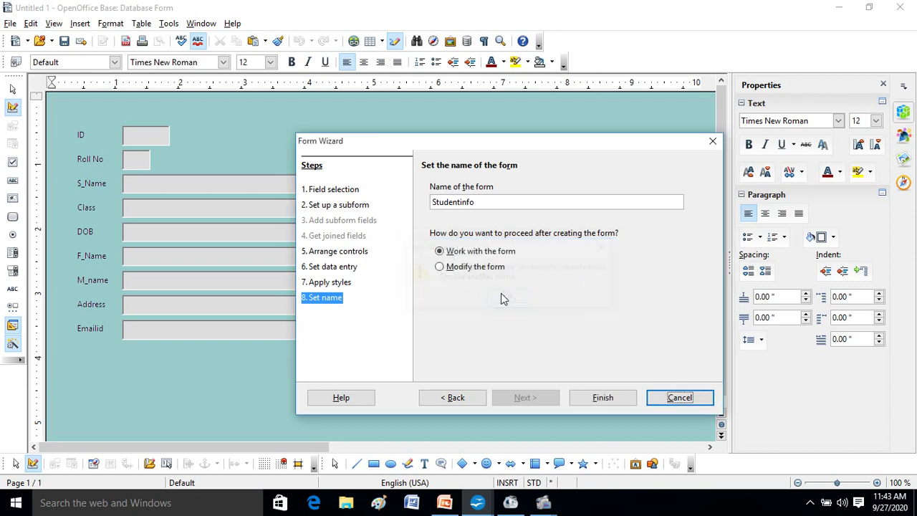
left_click(482, 202)
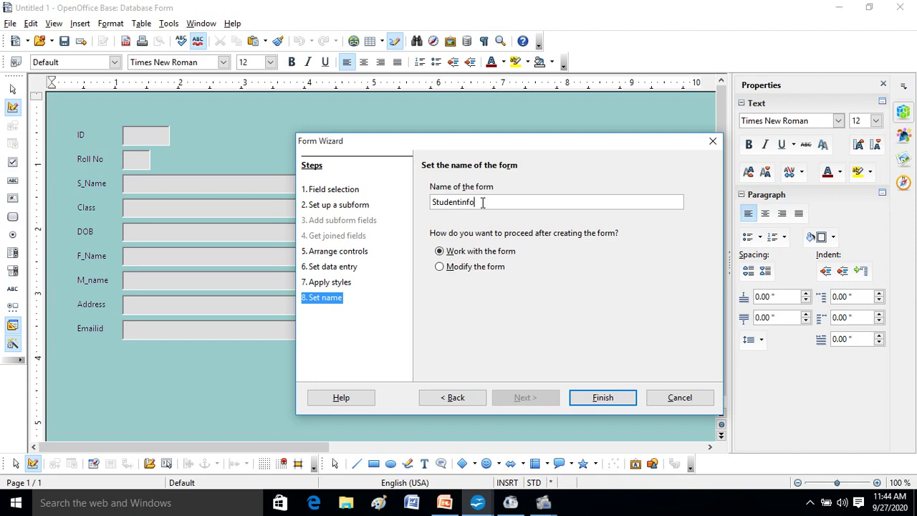
type("2")
left_click(594, 403)
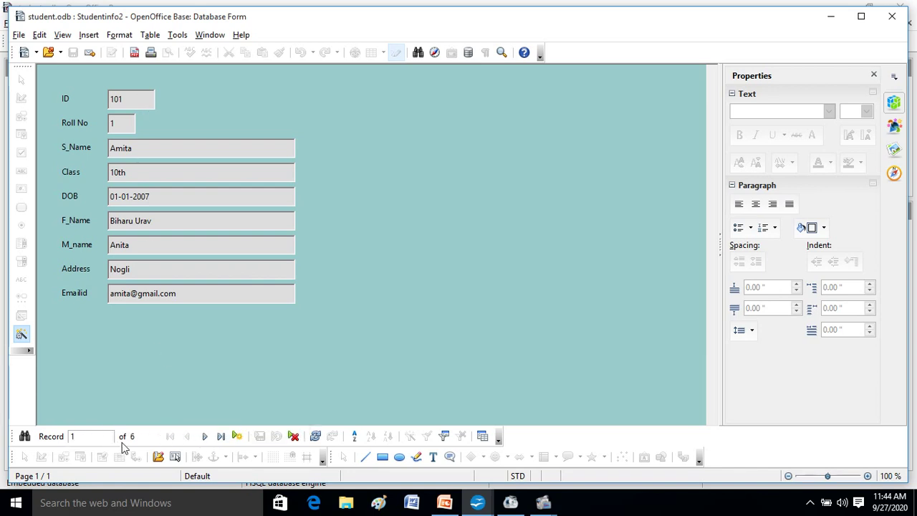
Step: Step through records 2 to 6, then start blank new record 7
left_click(205, 437)
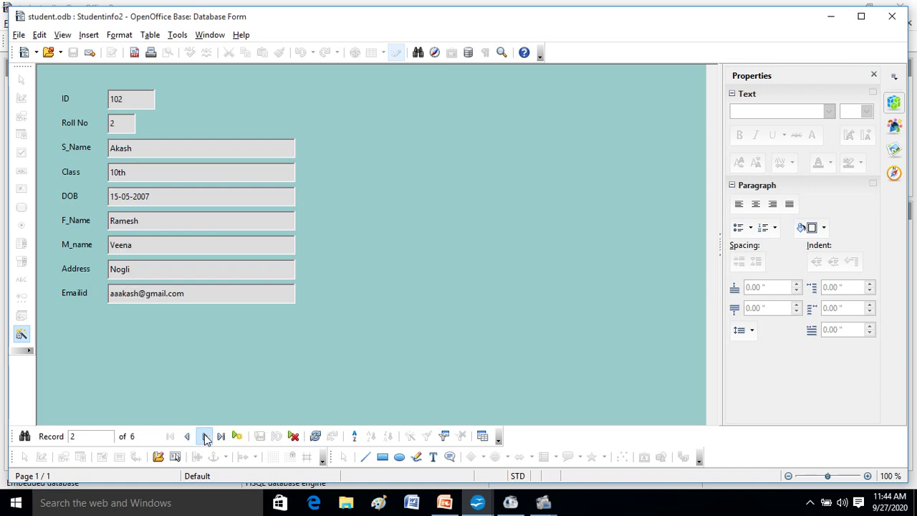
left_click(205, 437)
left_click(205, 437)
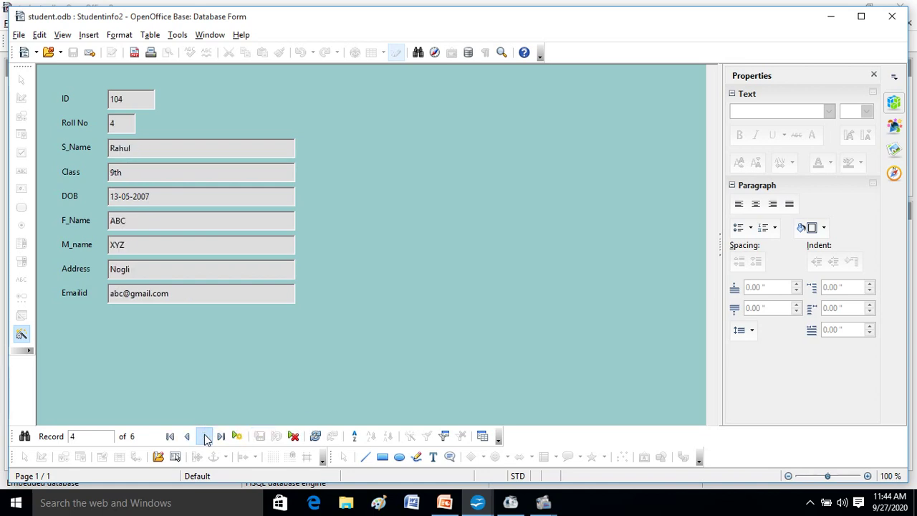
left_click(205, 437)
left_click(205, 437)
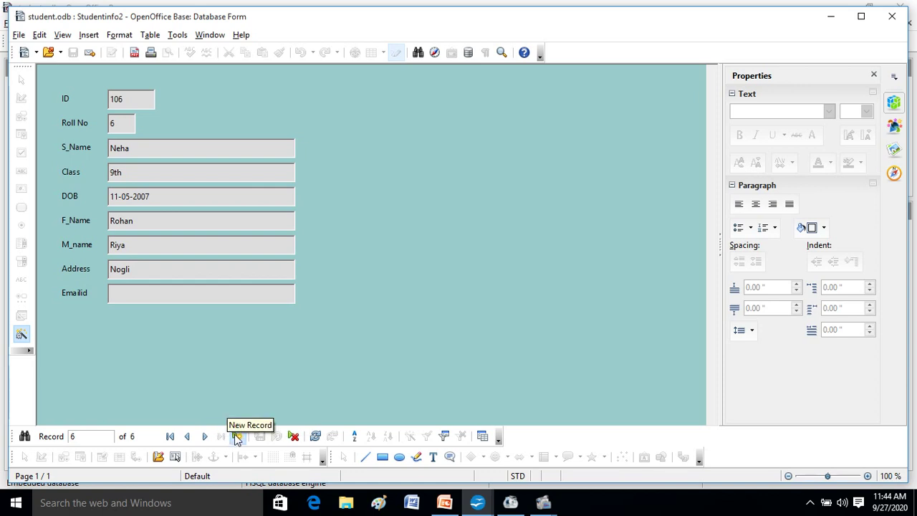
left_click(237, 437)
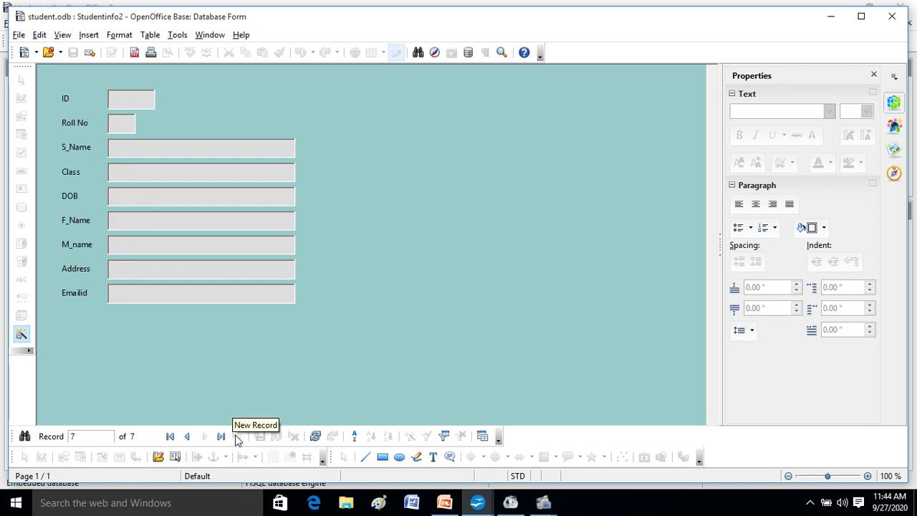
Step: Enter ID 107, Roll No 7, the student's name and class 9th in the new record
left_click(121, 104)
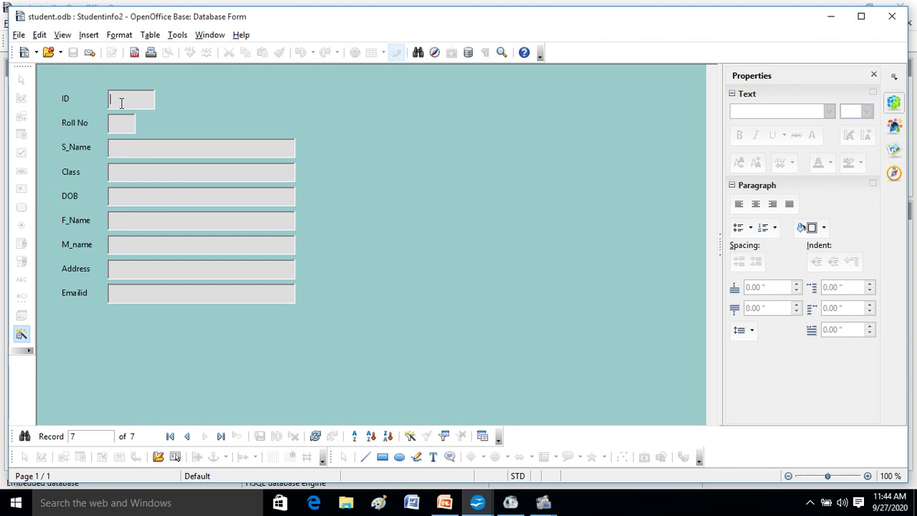
type("7")
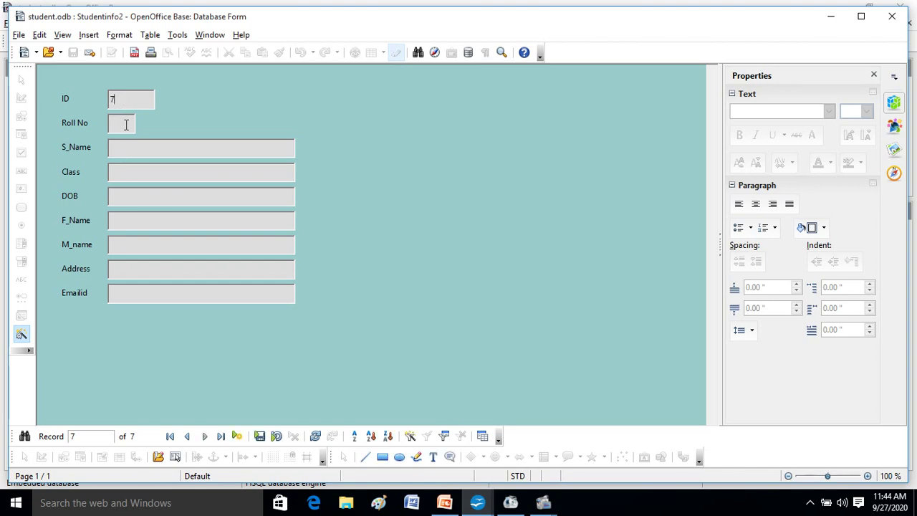
type("10")
key("BackSpace")
key("BackSpace")
key("BackSpace")
type("107")
left_click(127, 123)
type("7")
left_click(118, 152)
type("AR")
type("C")
left_click(125, 172)
type("9th")
left_click(124, 195)
type("21-09-2006")
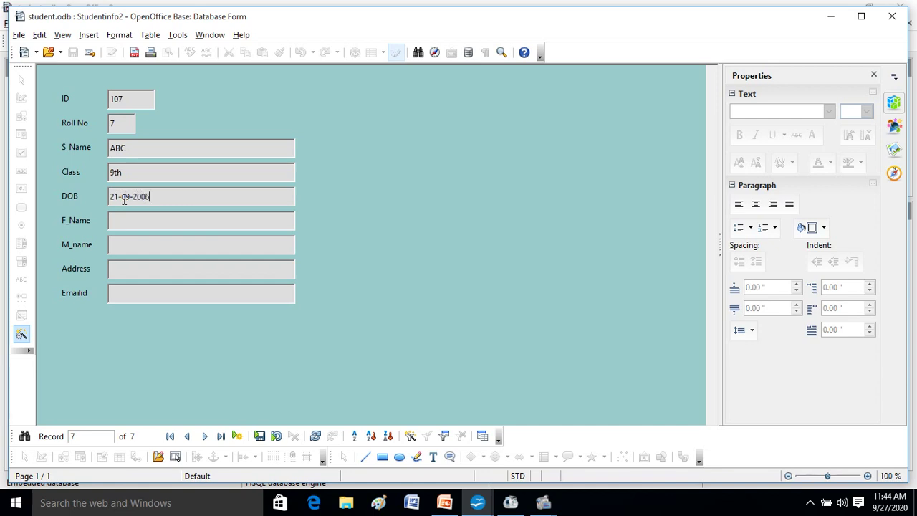
left_click(125, 221)
type("XYZ")
left_click(128, 245)
type("abcd")
left_click(129, 266)
type("Rampur")
left_click(129, 296)
type("abcd")
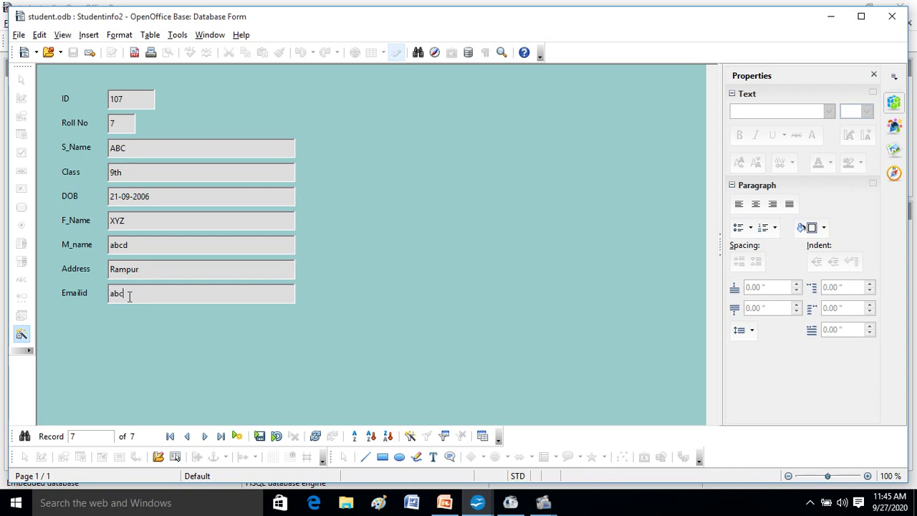
type("@gmail.com")
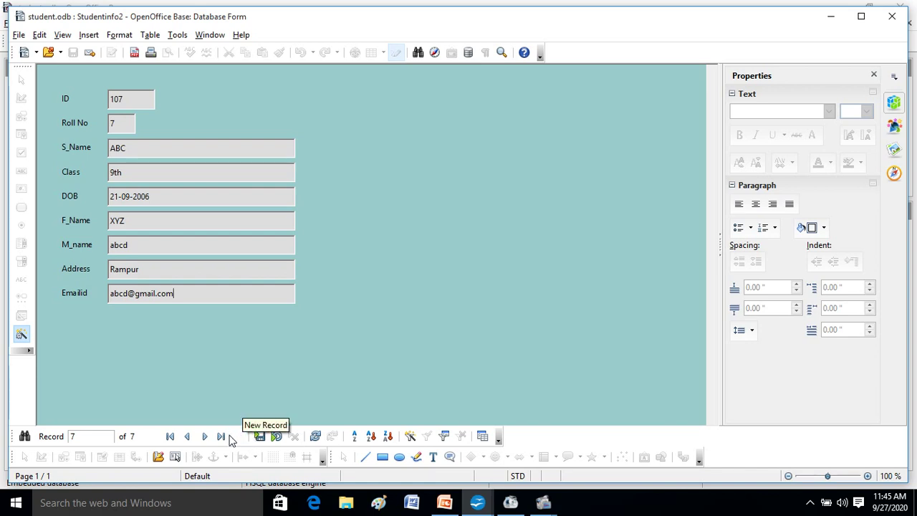
left_click(260, 438)
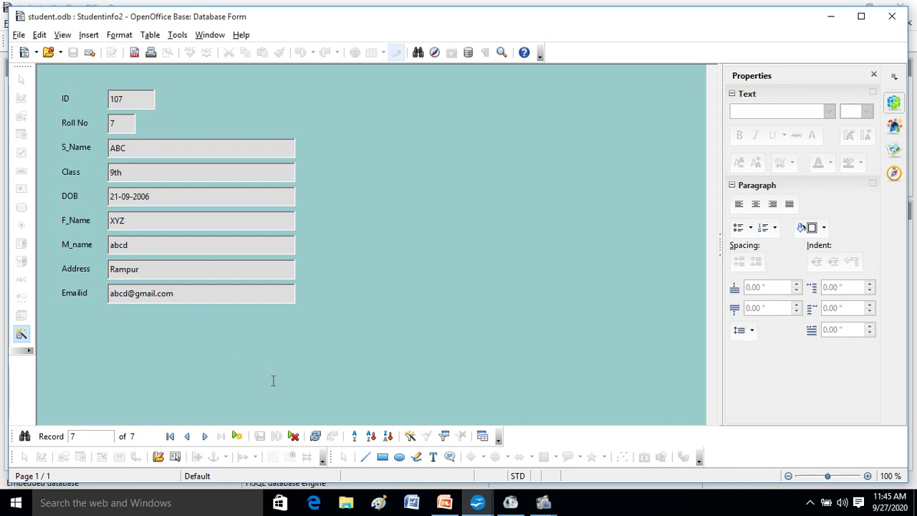
Step: Close the Studentinfo2 form and show the Tables list with StudentInfo and StudentResult
left_click(19, 35)
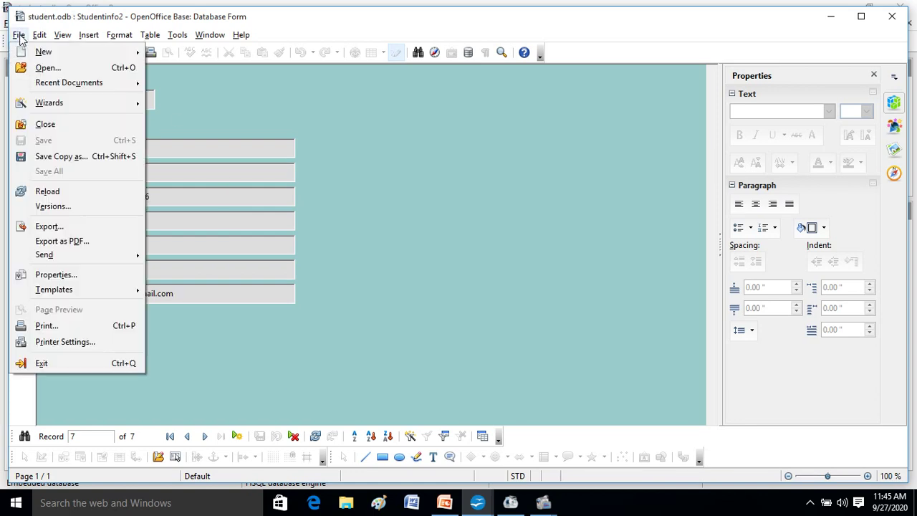
left_click(45, 124)
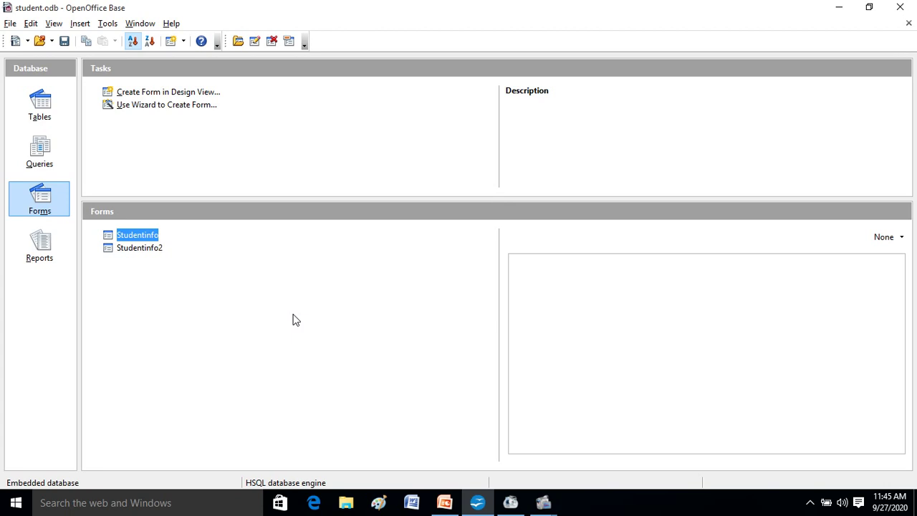
left_click(146, 251)
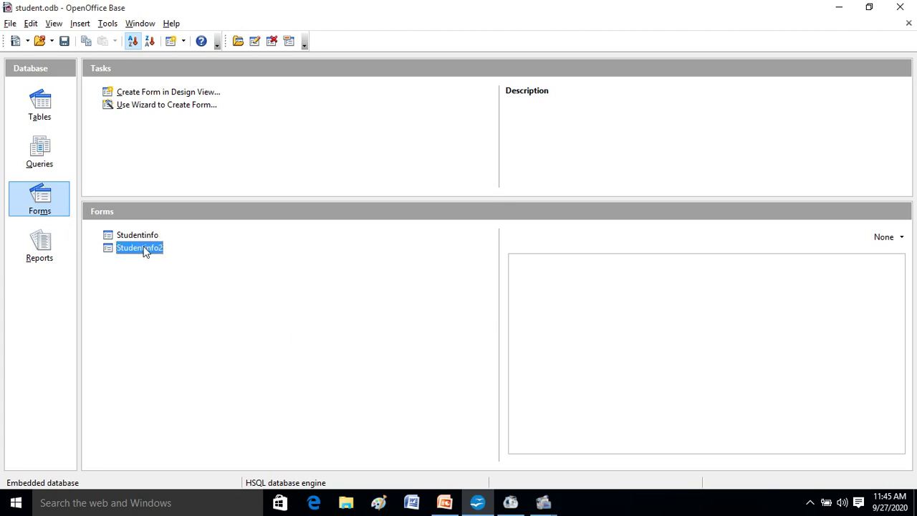
left_click(39, 106)
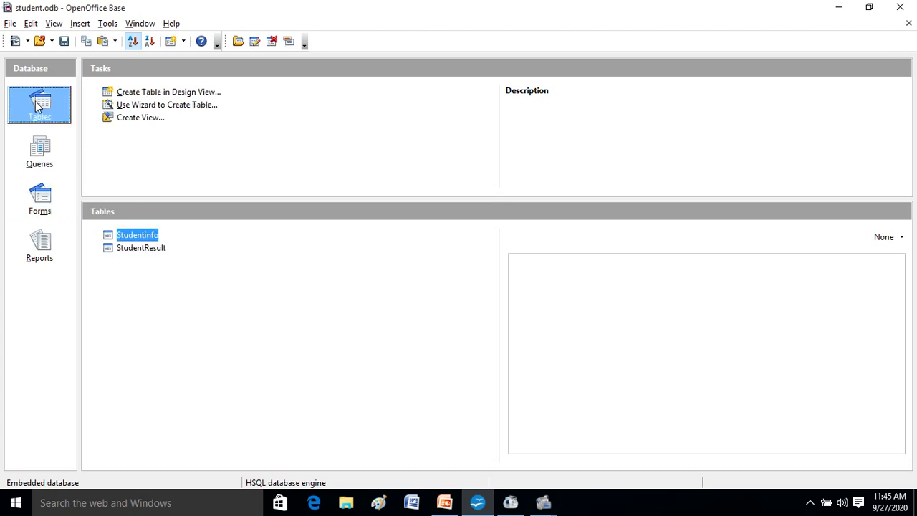
double_click(141, 237)
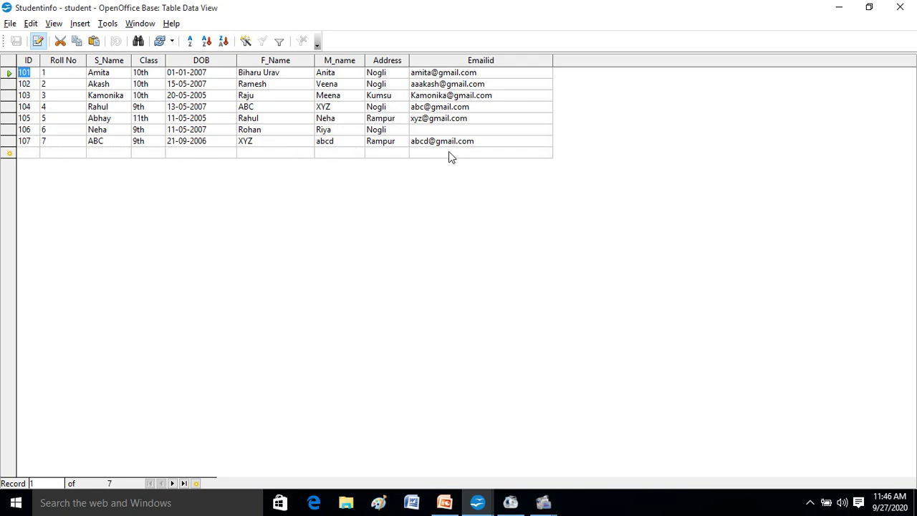
left_click(10, 22)
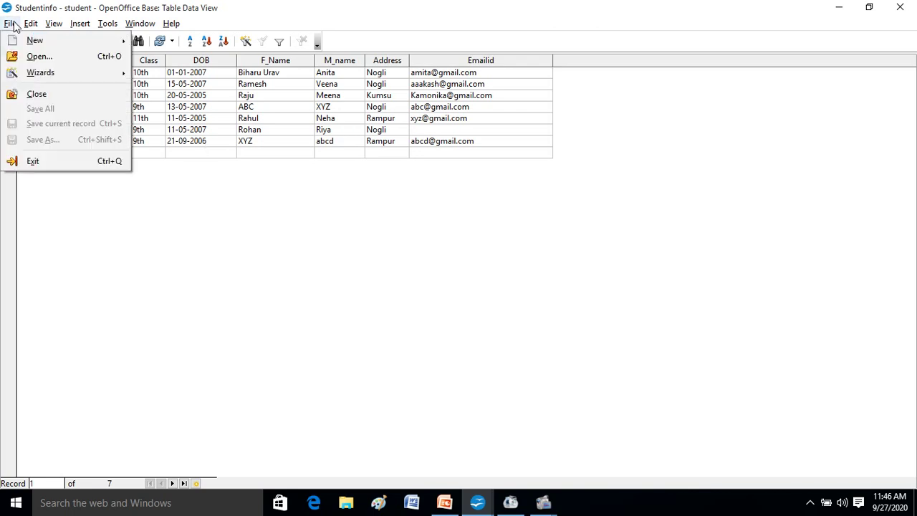
mouse_move(33, 77)
left_click(36, 93)
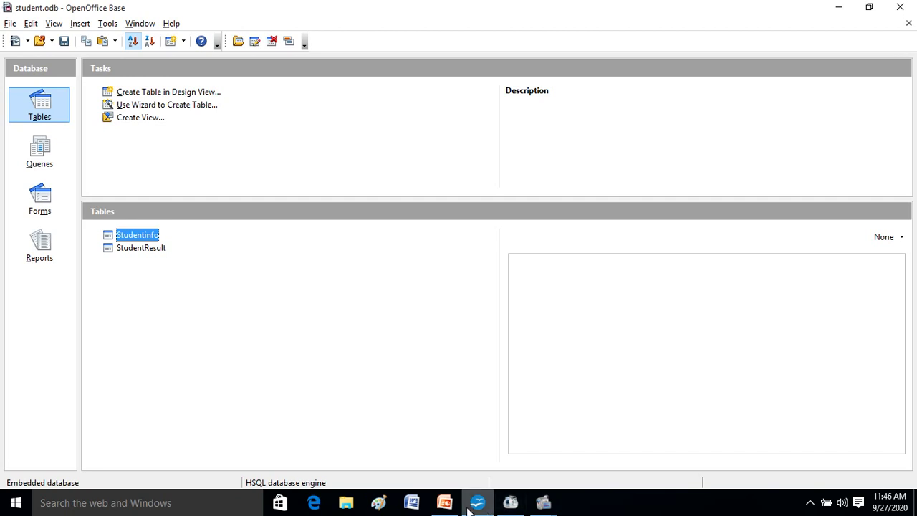
mouse_move(469, 509)
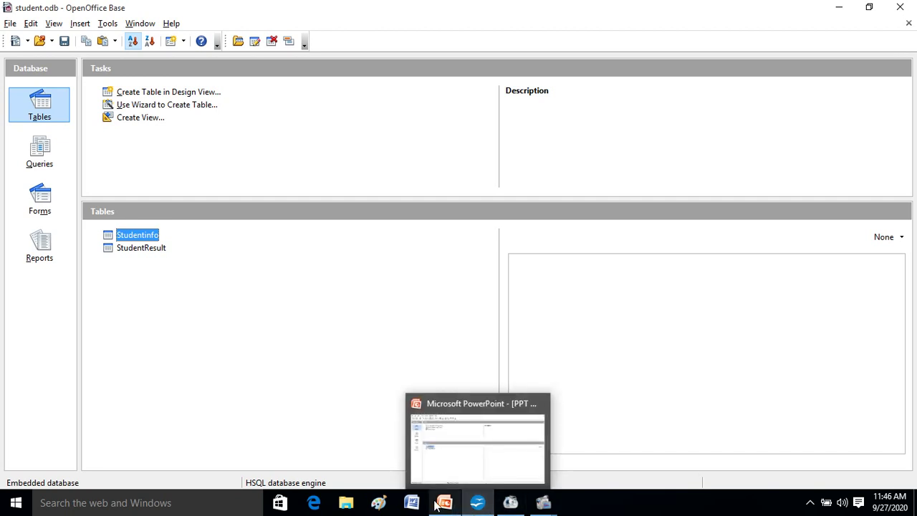
Step: View PowerPoint slides 4 and 5 on creating reports, then return to student.odb in OpenOffice Base
left_click(444, 506)
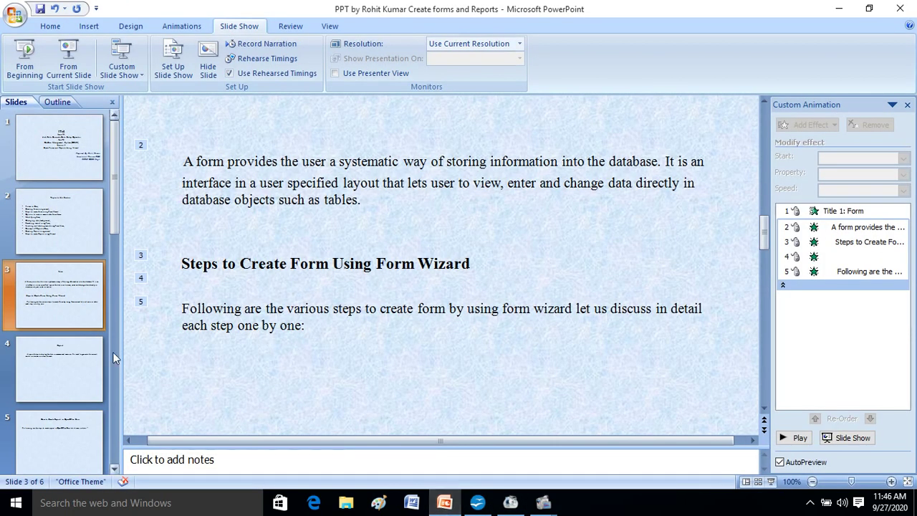
left_click(78, 357)
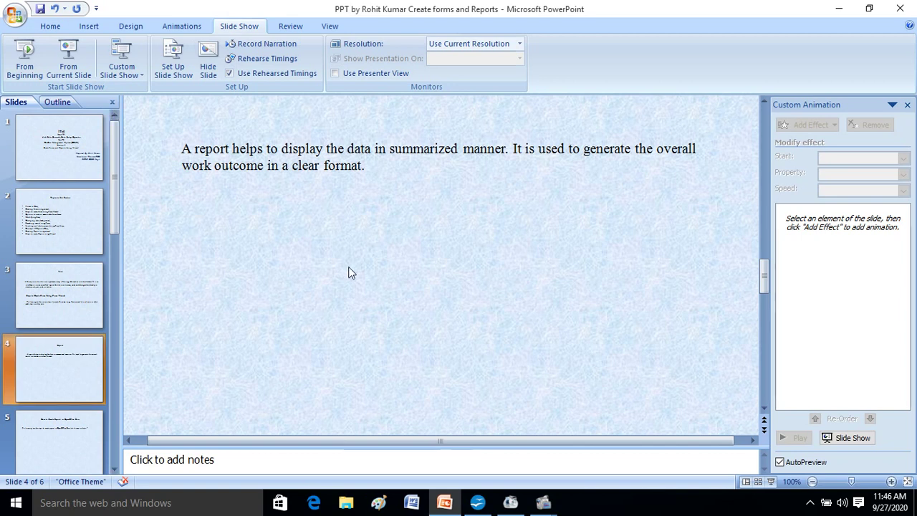
left_click_drag(765, 276, 764, 261)
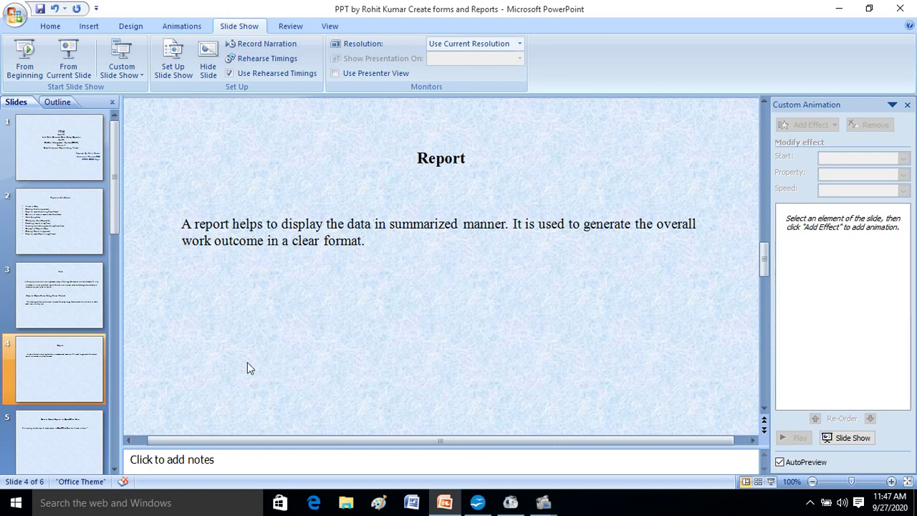
left_click(68, 438)
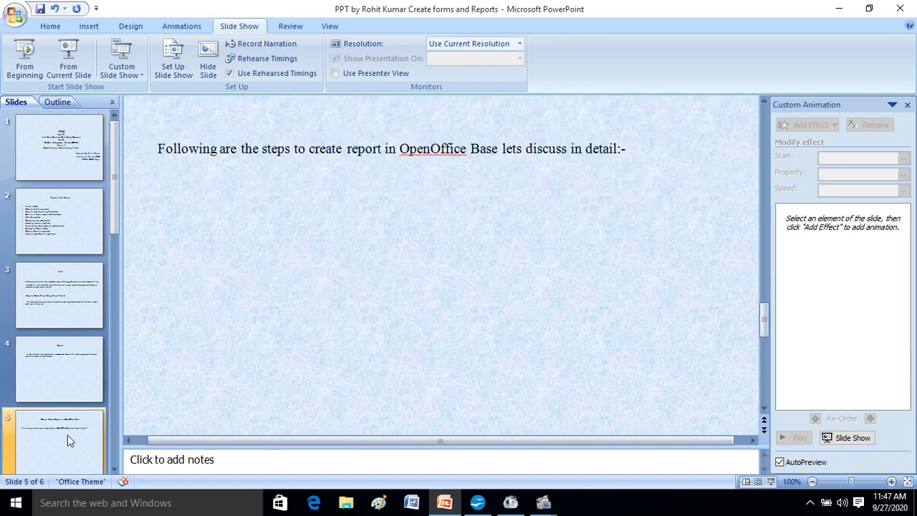
left_click(477, 505)
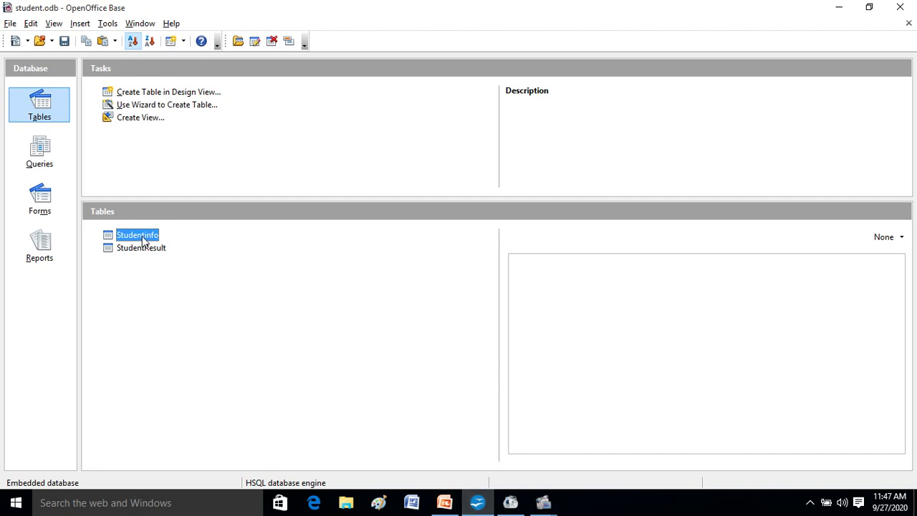
Step: Launch the Report Wizard on table Studentinfo and add all its fields, ID through Emailid
left_click(51, 254)
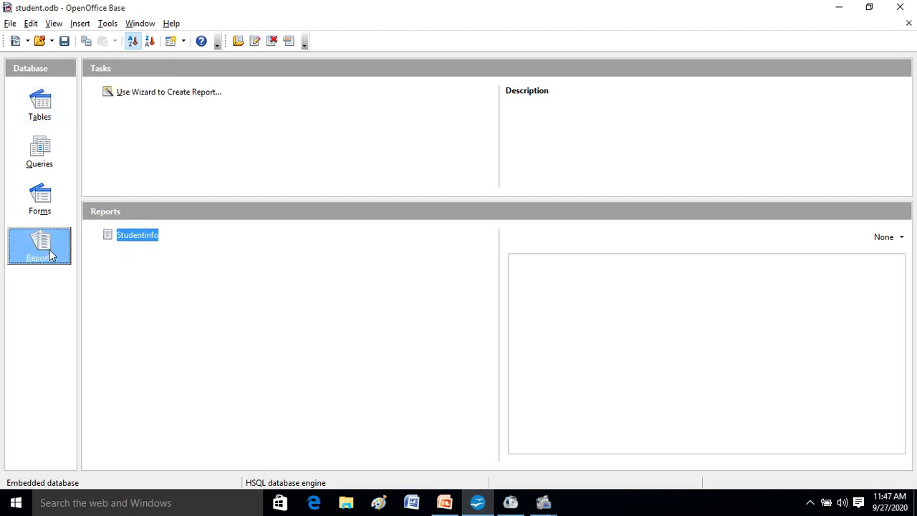
left_click(150, 95)
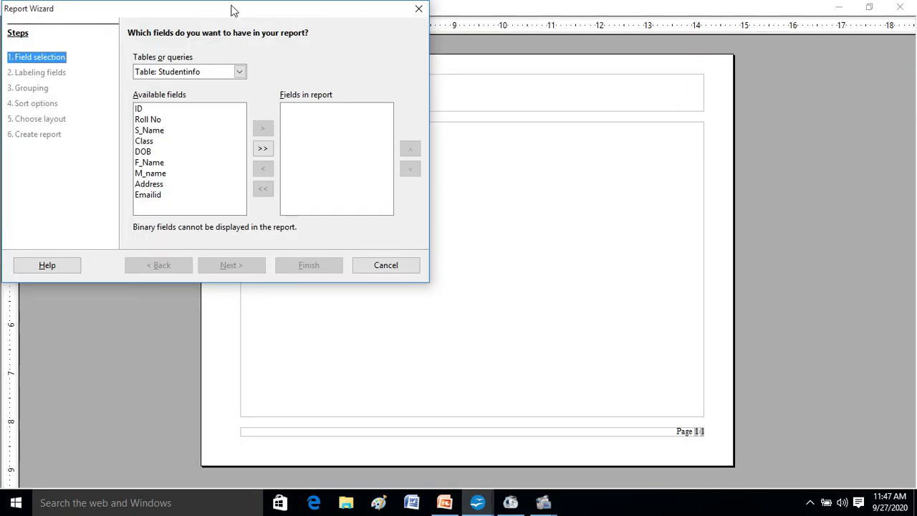
left_click_drag(233, 6, 347, 72)
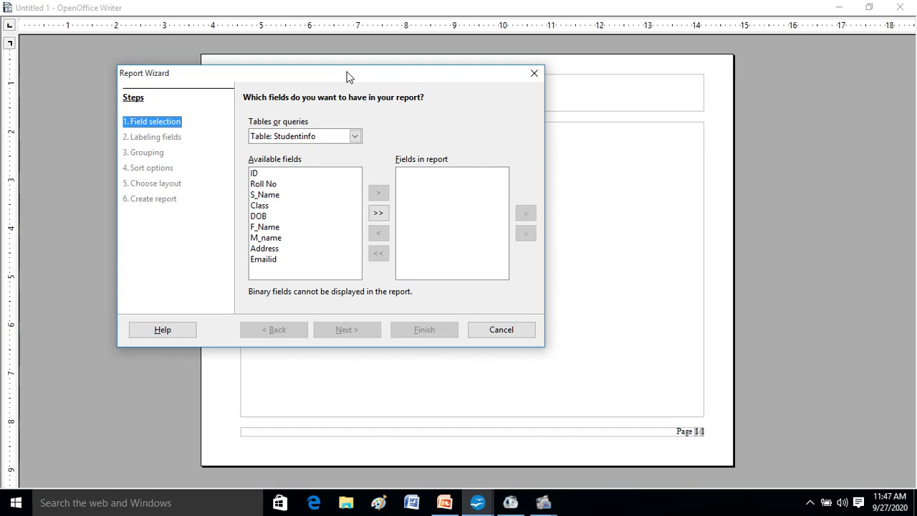
left_click(354, 136)
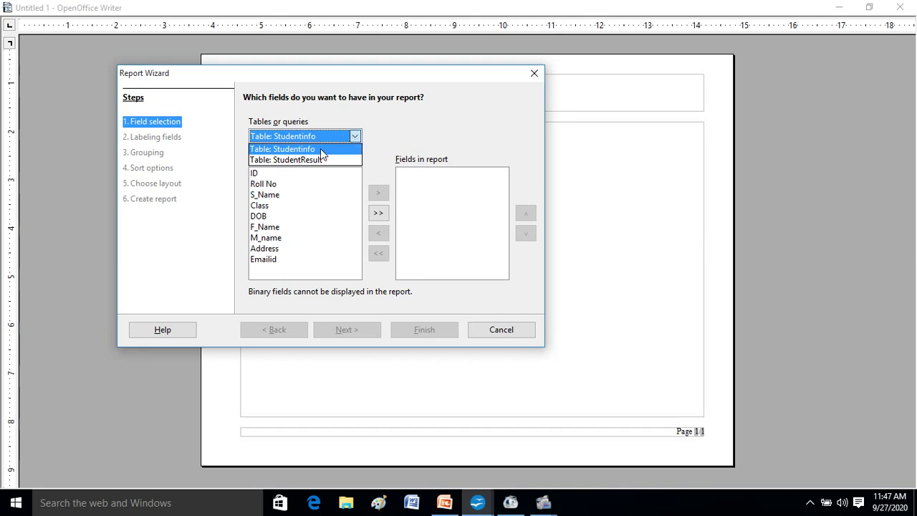
left_click(321, 148)
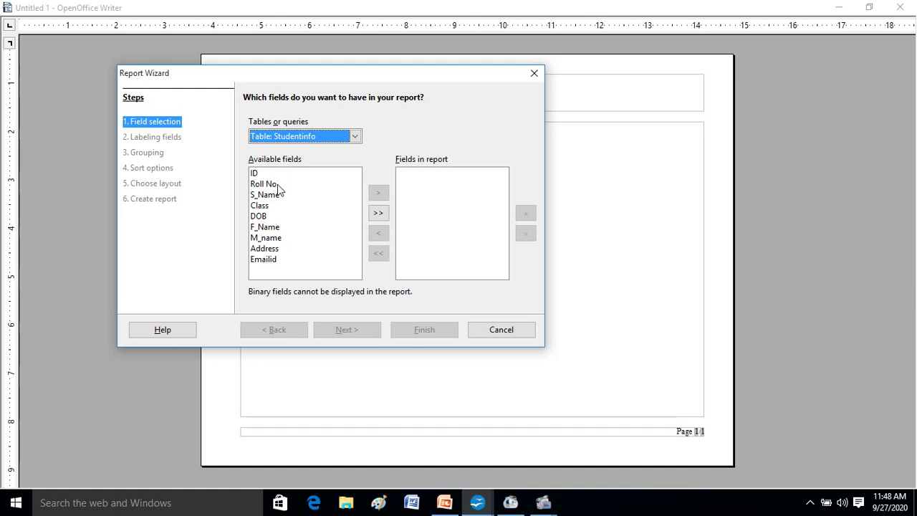
left_click(379, 213)
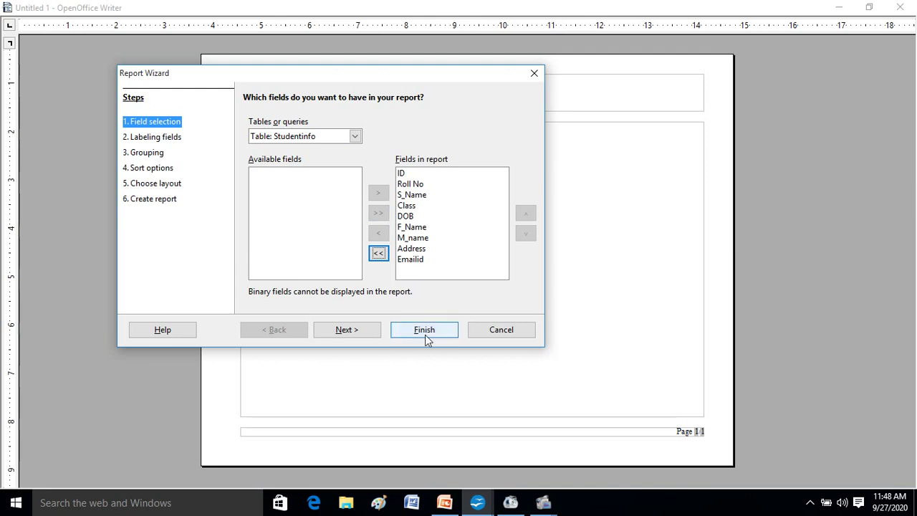
Step: Relabel DOB as 'Date of Birth' and Class as 'Grade', then continue to Grouping
left_click(352, 331)
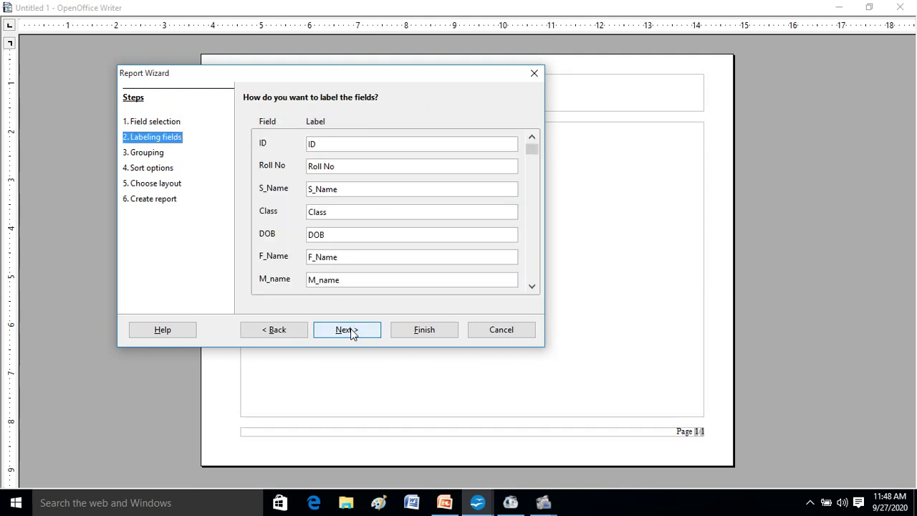
left_click(331, 232)
key("BackSpace")
key("BackSpace")
type("ate of Birth")
key("BackSpace")
key("BackSpace")
key("BackSpace")
key("BackSpace")
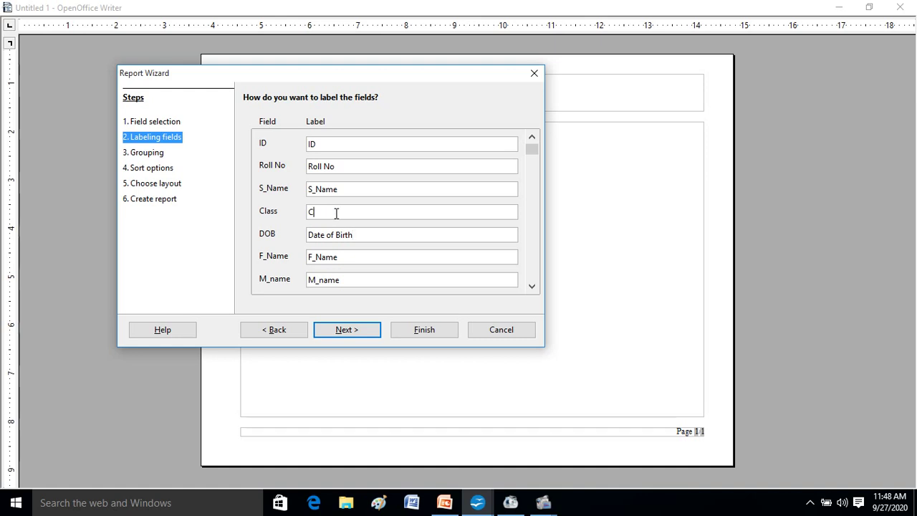
type("rade")
left_click(356, 331)
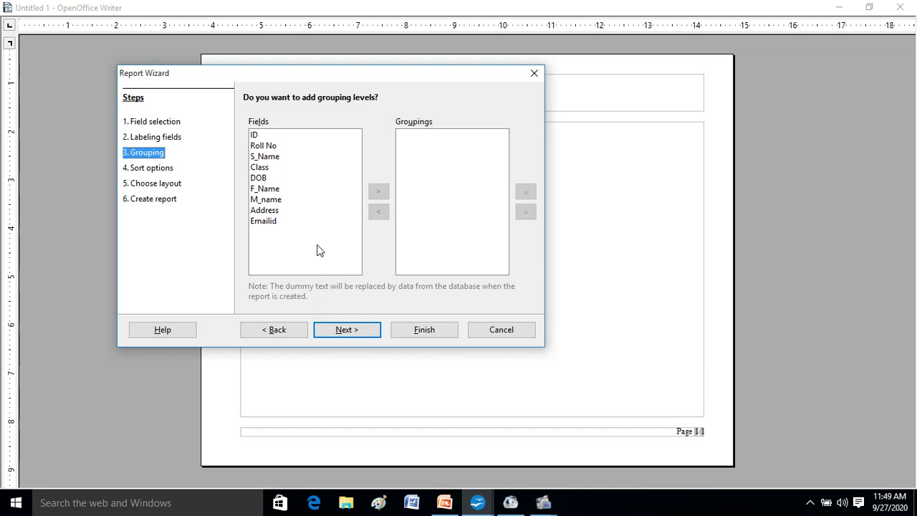
Step: Skip grouping and sort by Class ascending, then by S_Name ascending
left_click(349, 330)
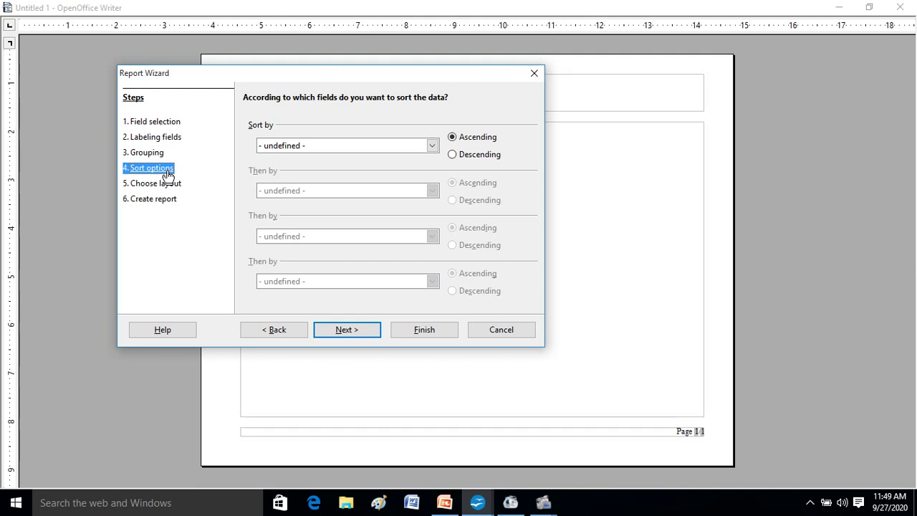
left_click(432, 146)
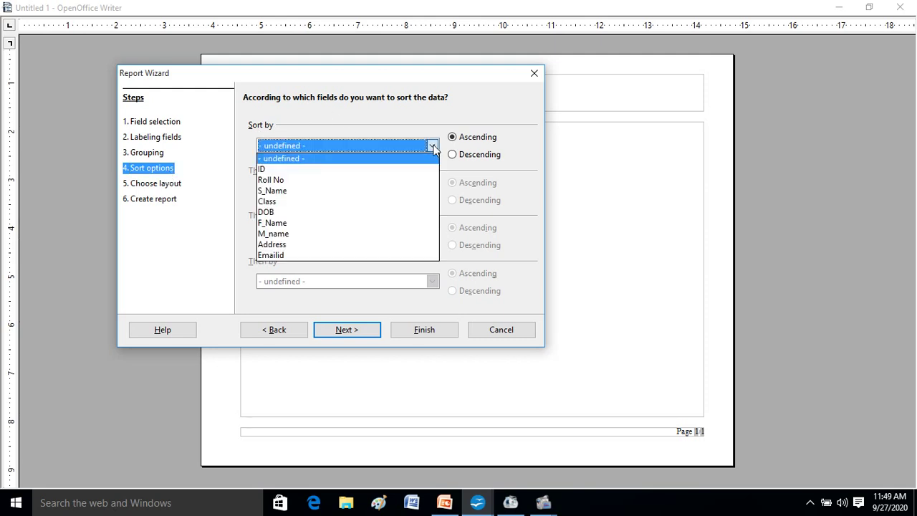
left_click(362, 202)
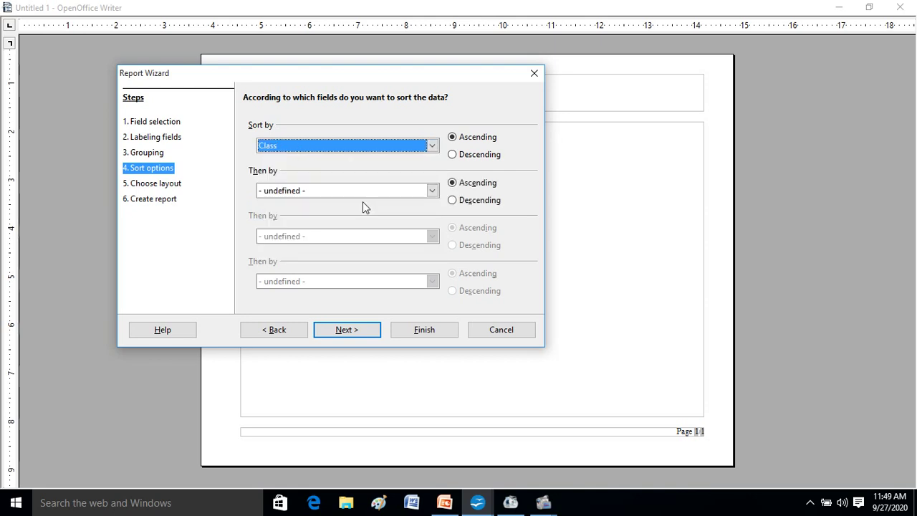
left_click(453, 155)
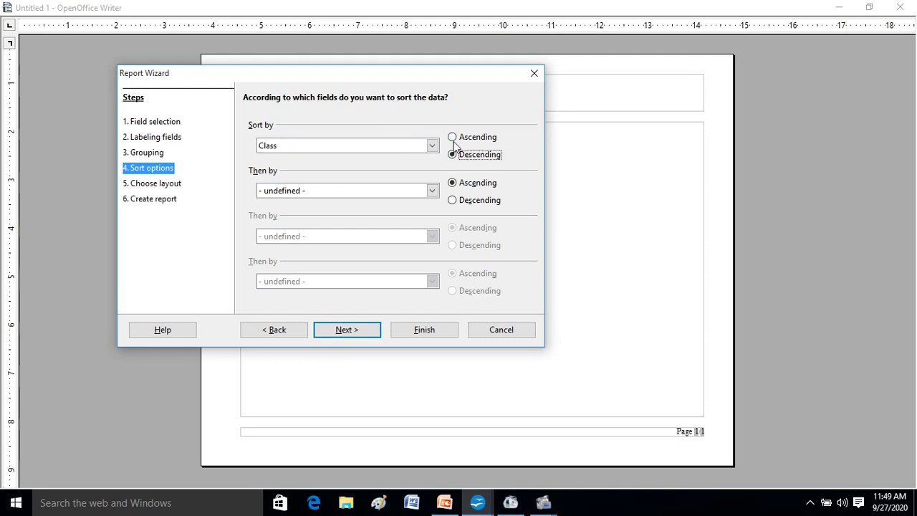
left_click(453, 138)
left_click(433, 191)
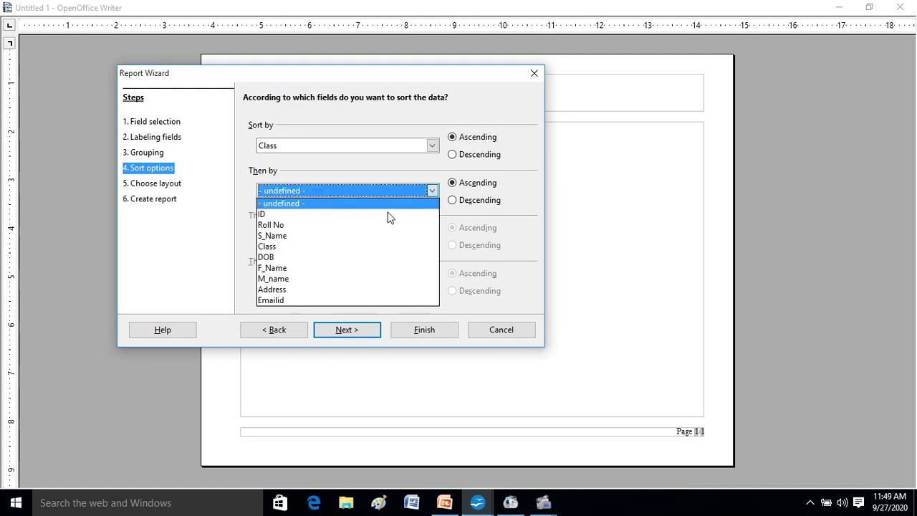
left_click(329, 231)
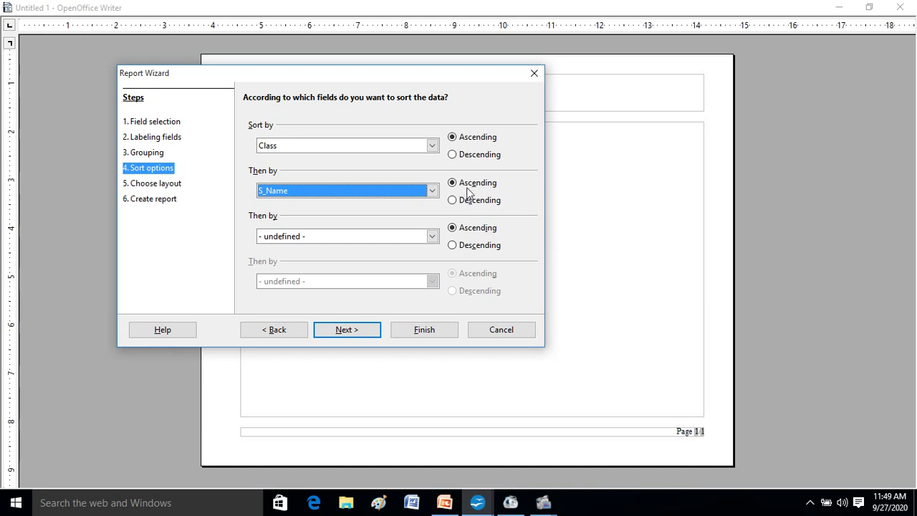
left_click(468, 188)
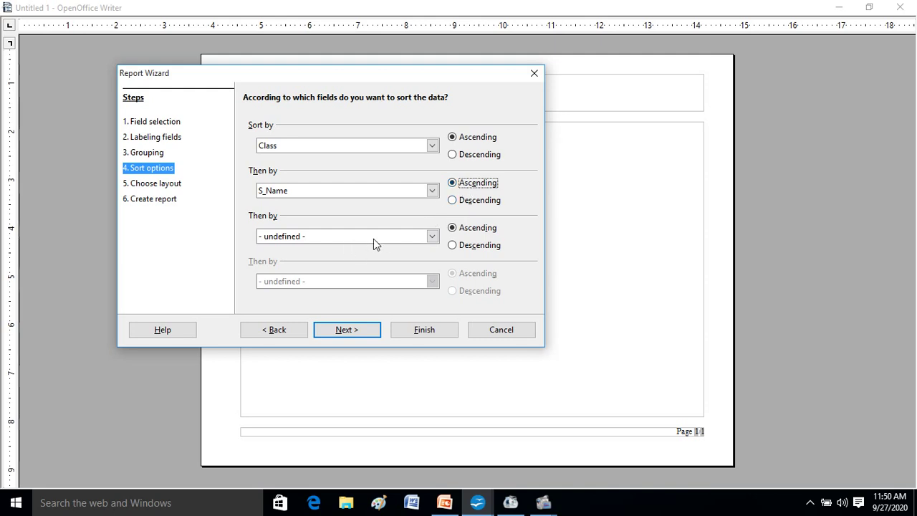
Step: Compare the Outline data layouts and pick 'Outline, indented - Borders'
left_click(356, 332)
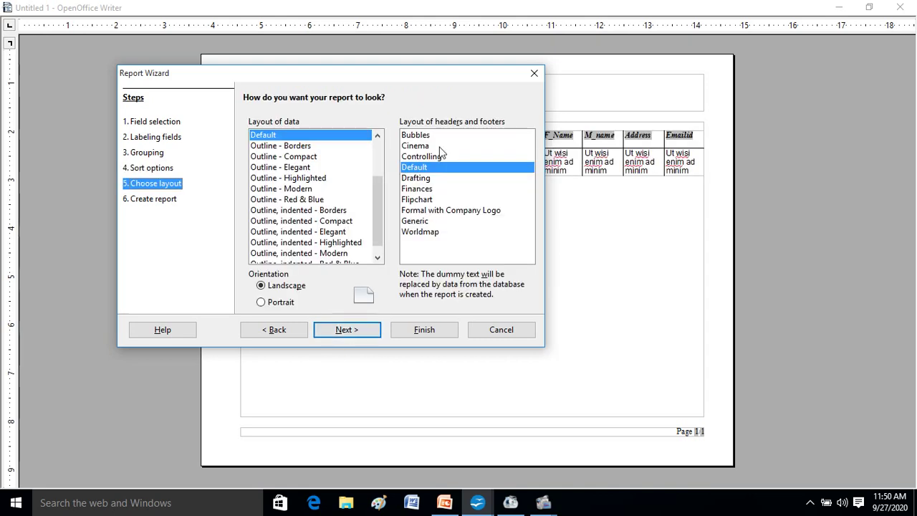
left_click_drag(415, 74, 394, 138)
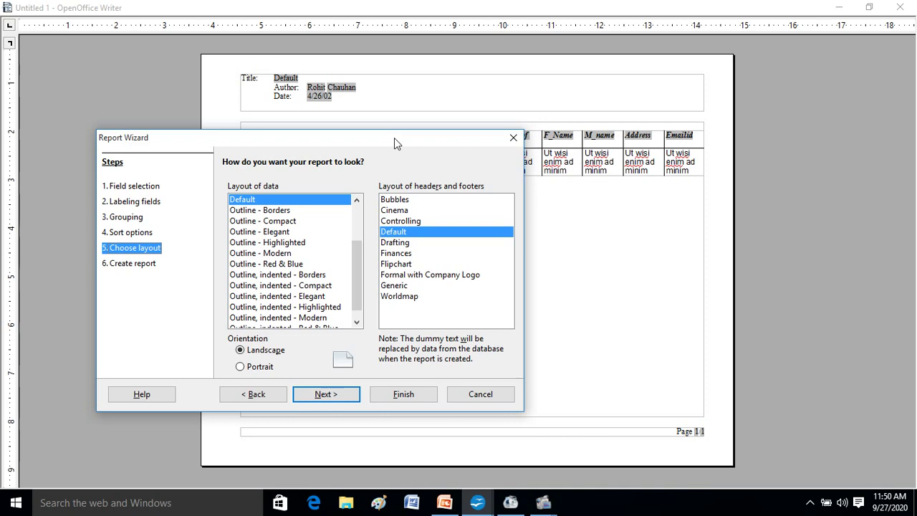
left_click(273, 222)
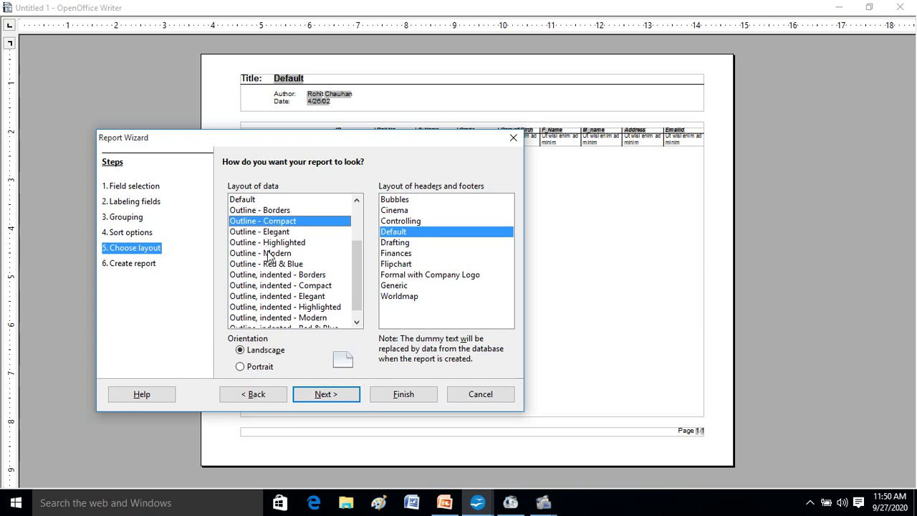
left_click(270, 255)
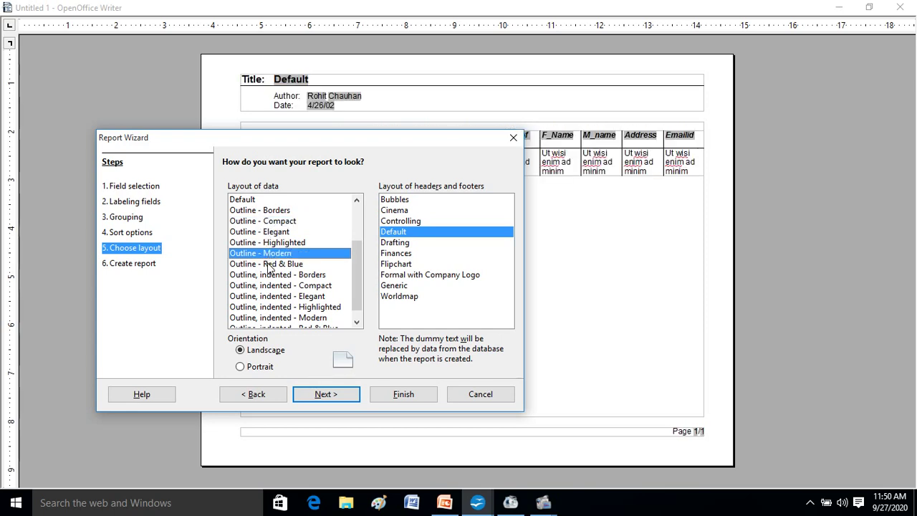
left_click(269, 264)
left_click(271, 276)
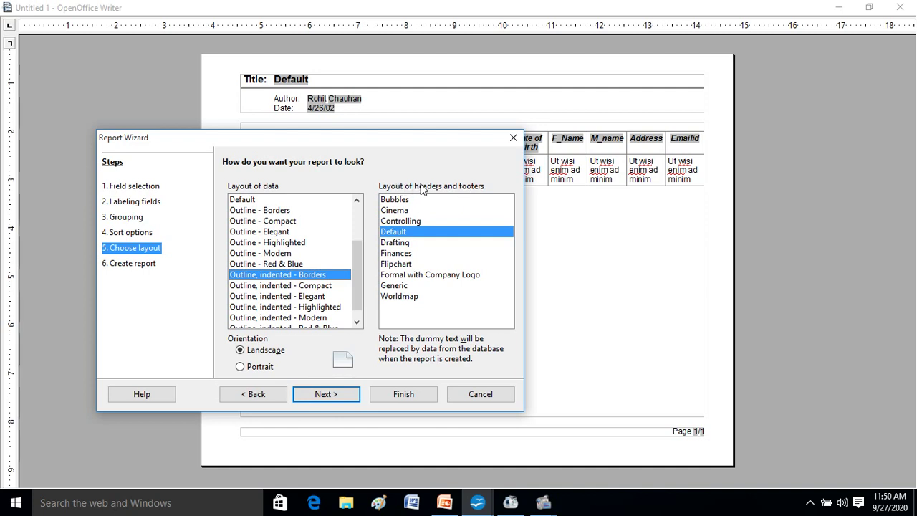
Step: Pick the Flipchart header and footer layout after previewing others, keeping Landscape orientation
left_click(407, 200)
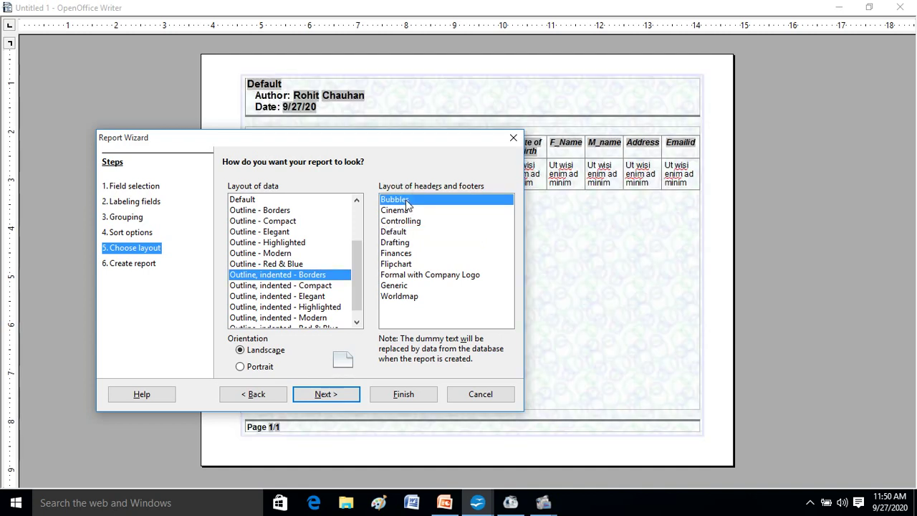
left_click(404, 210)
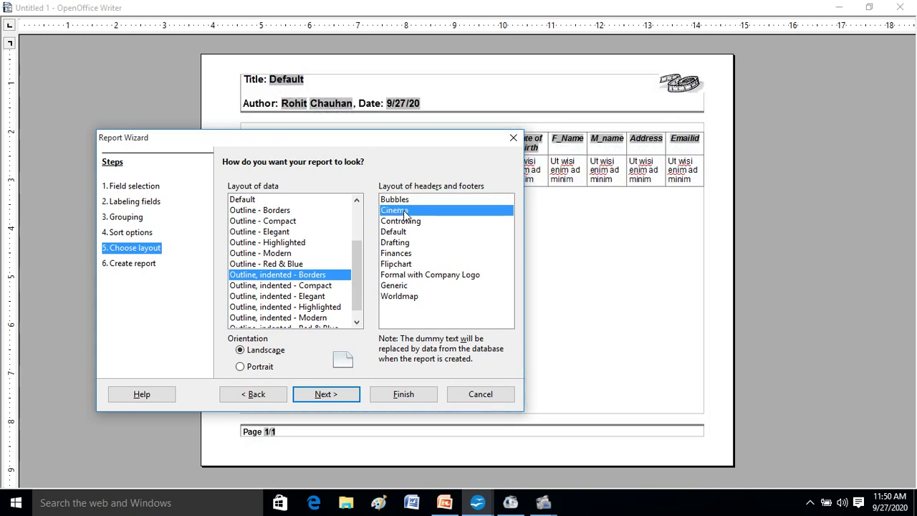
left_click(406, 222)
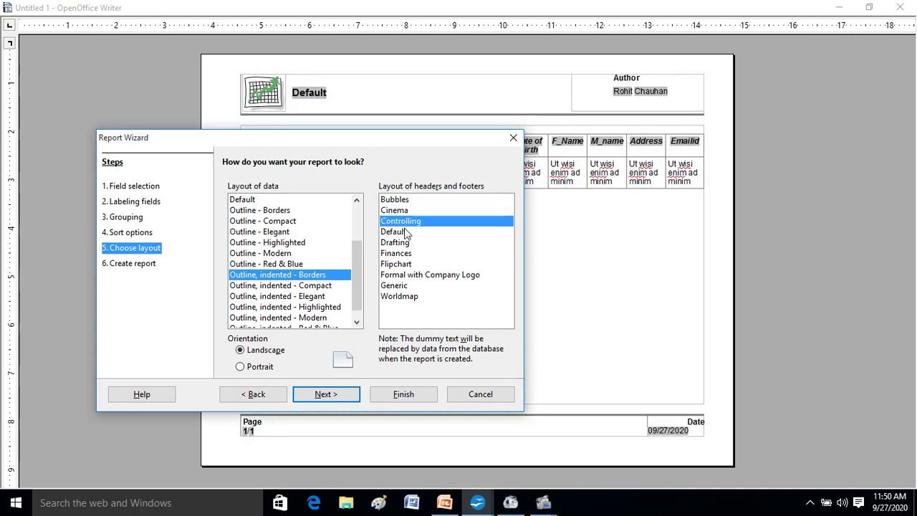
left_click(405, 244)
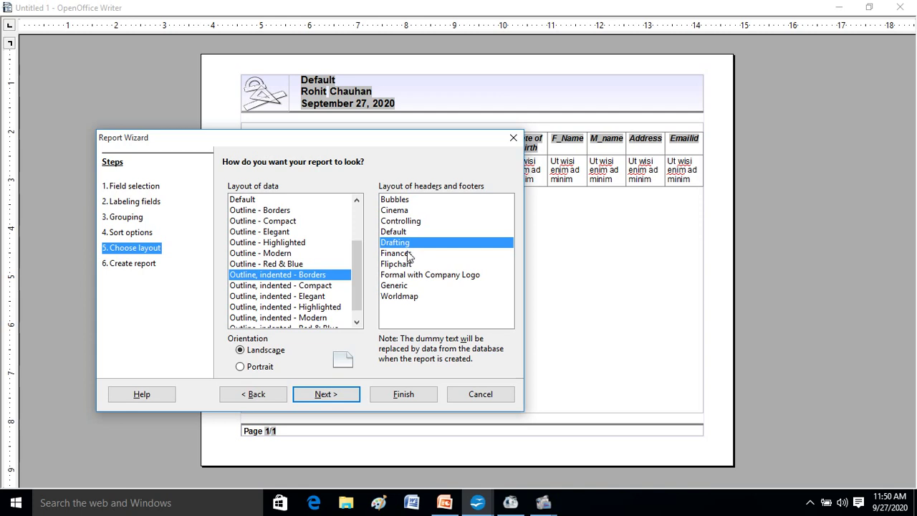
left_click(407, 255)
left_click(406, 265)
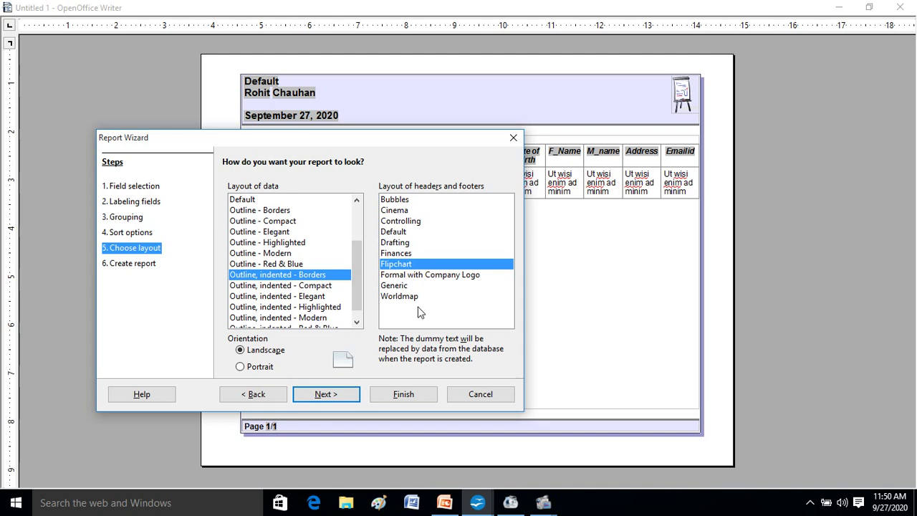
left_click(435, 276)
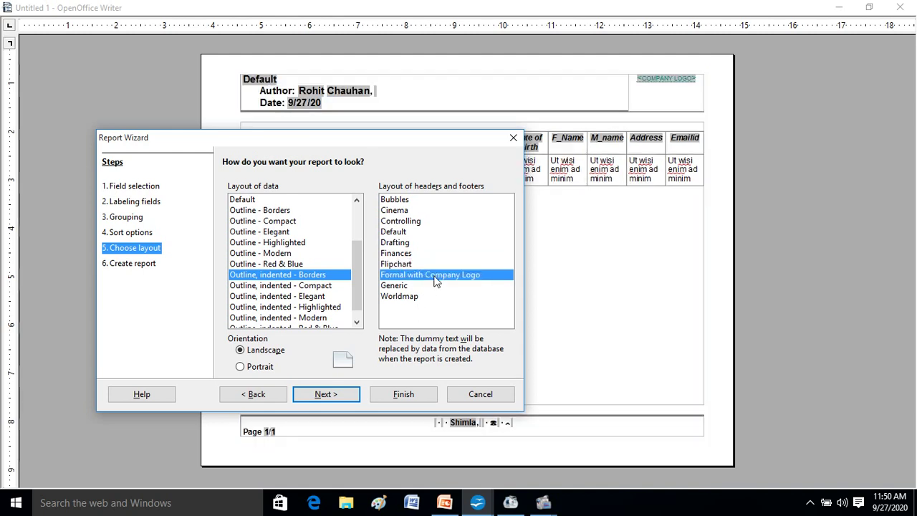
left_click(410, 266)
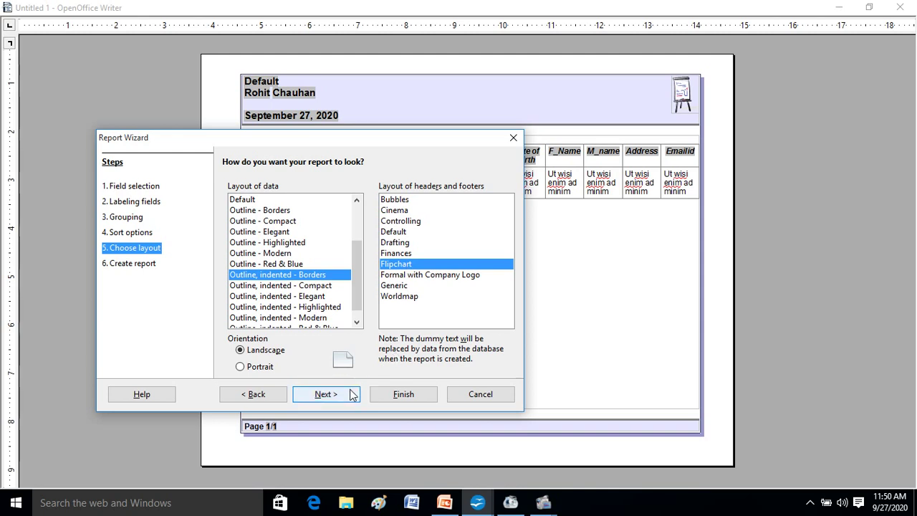
left_click(241, 366)
left_click(240, 351)
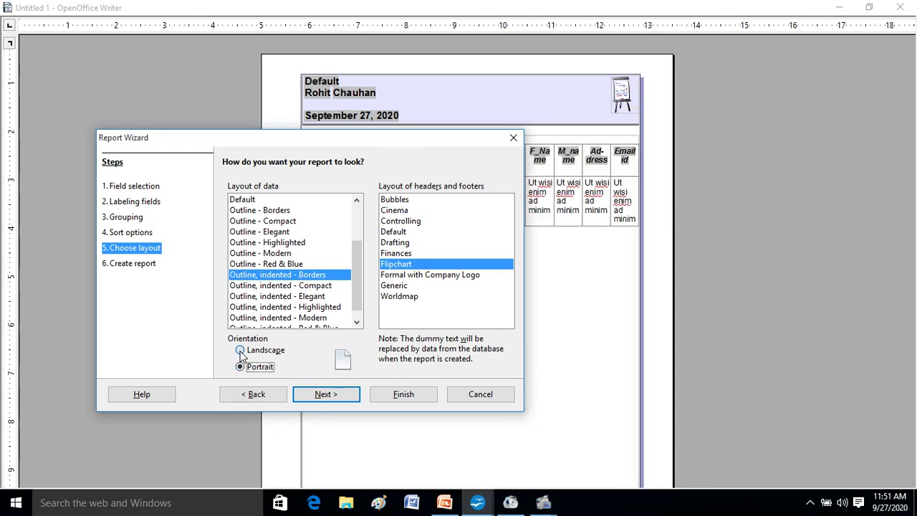
Step: Go to the Create report step and change the report title to Studentinfo22
left_click(326, 395)
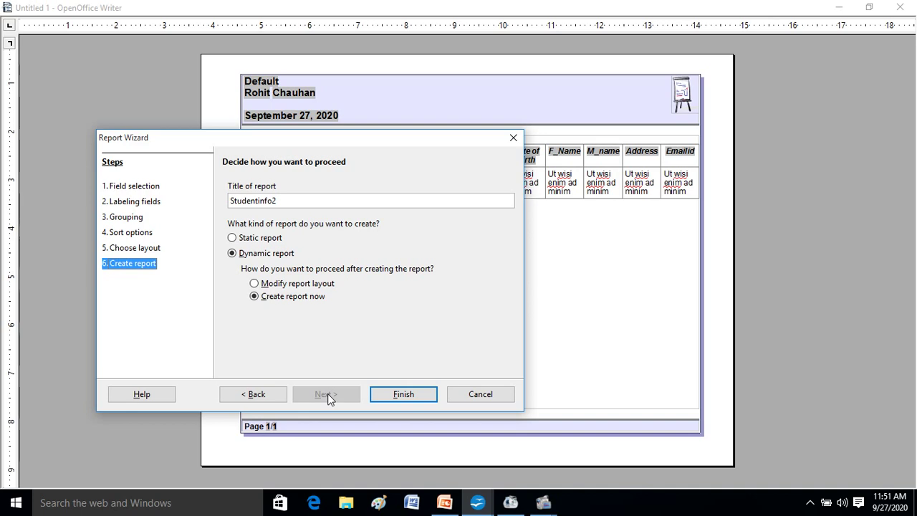
left_click(290, 200)
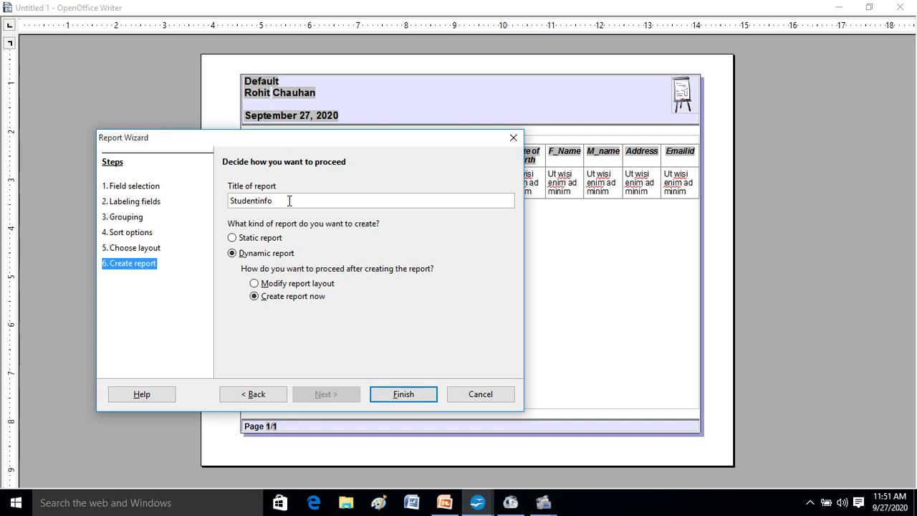
type("22")
Step: Finish the wizard and scroll through the generated Studentinfo22 report's seven records
left_click(401, 394)
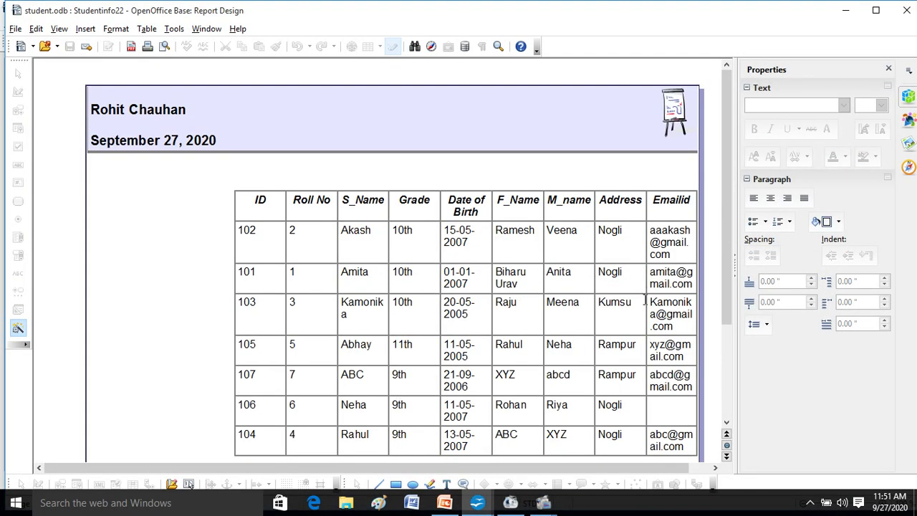
left_click_drag(731, 215, 731, 230)
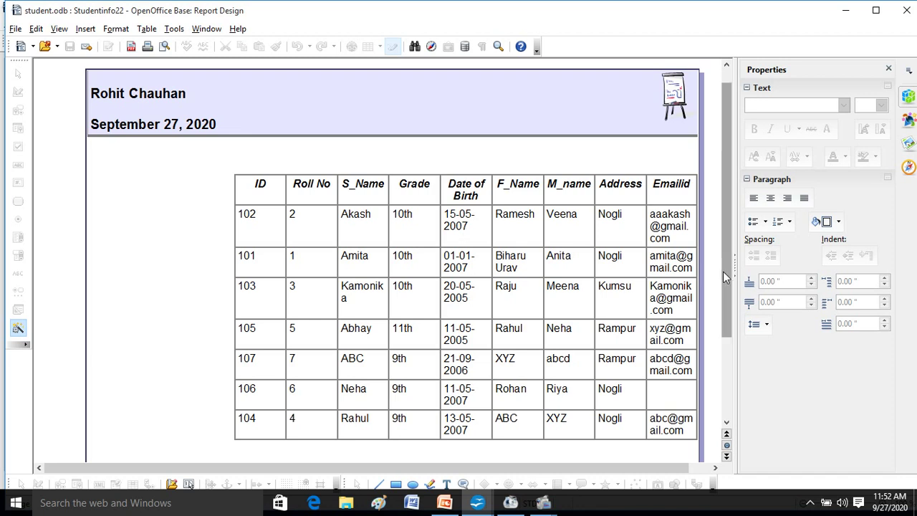
left_click_drag(723, 272, 724, 251)
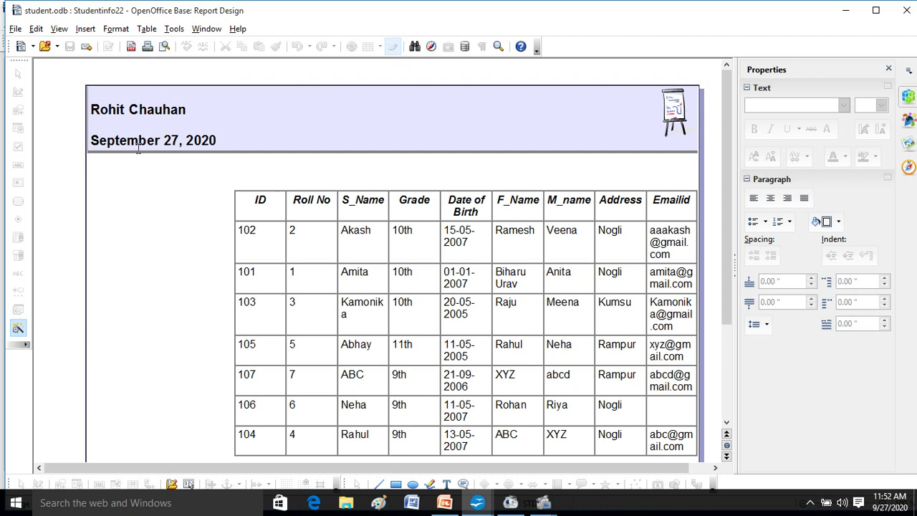
left_click(15, 29)
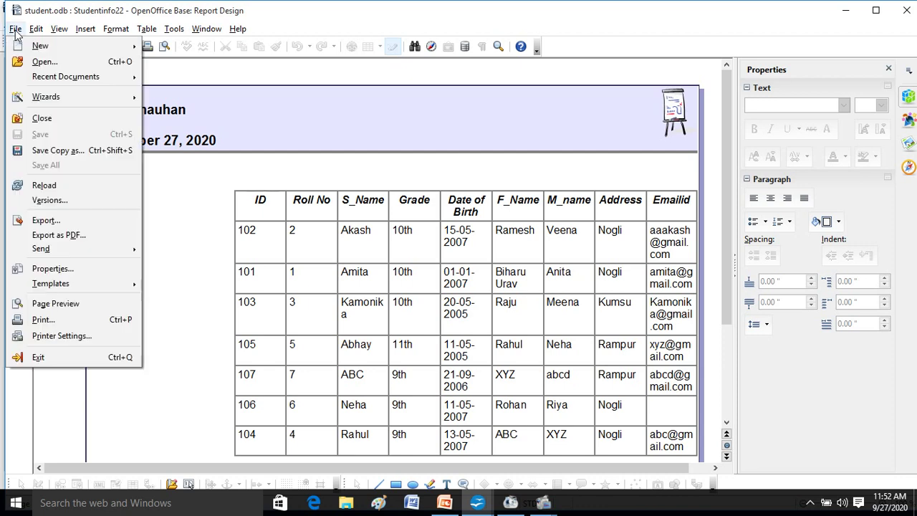
Step: Close the Studentinfo22 report and open the Studentinfo table from the Tables list
left_click(41, 120)
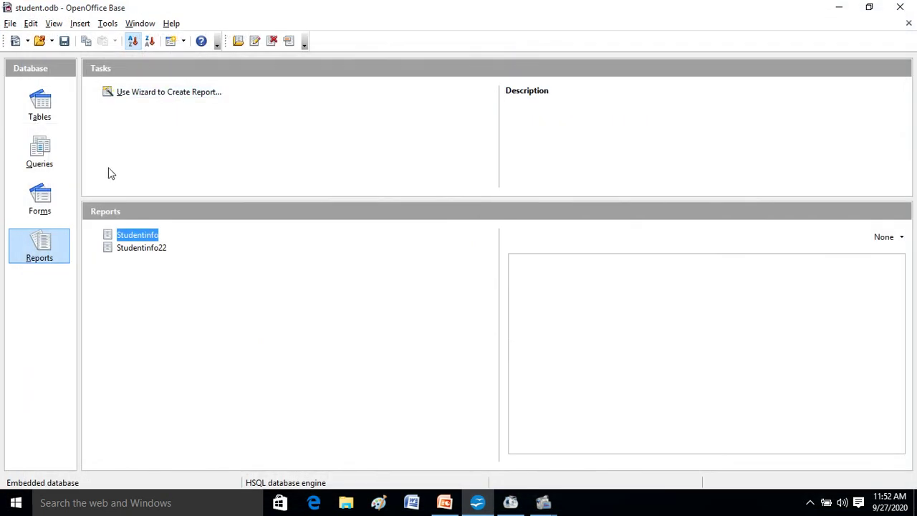
left_click(47, 106)
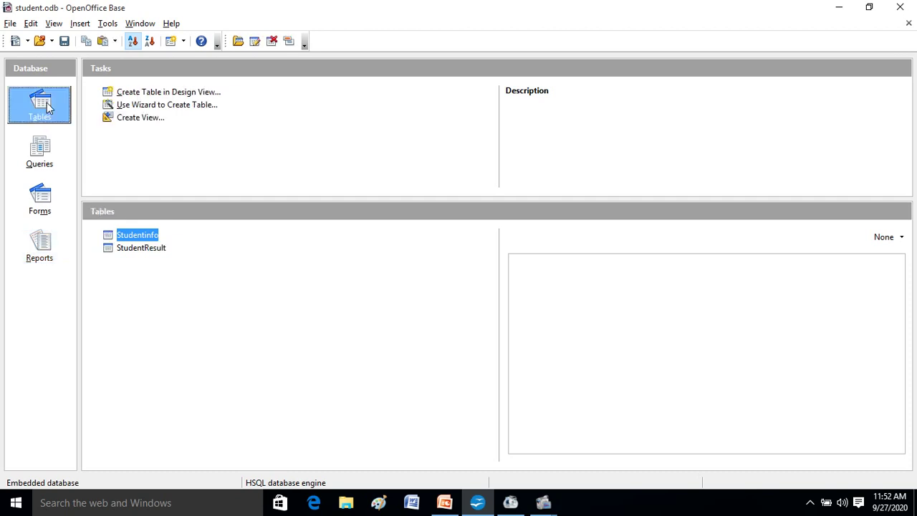
double_click(149, 234)
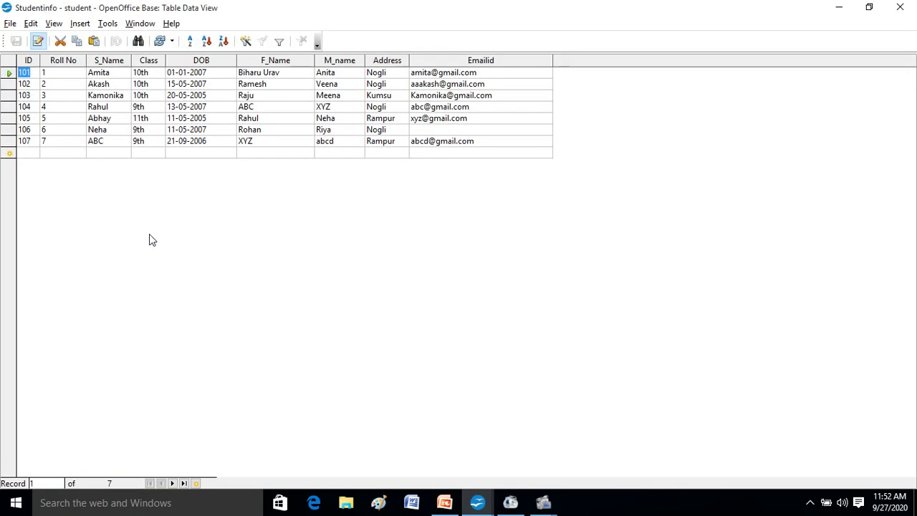
Step: Look over the table's seven student records, then close the table view
left_click(10, 23)
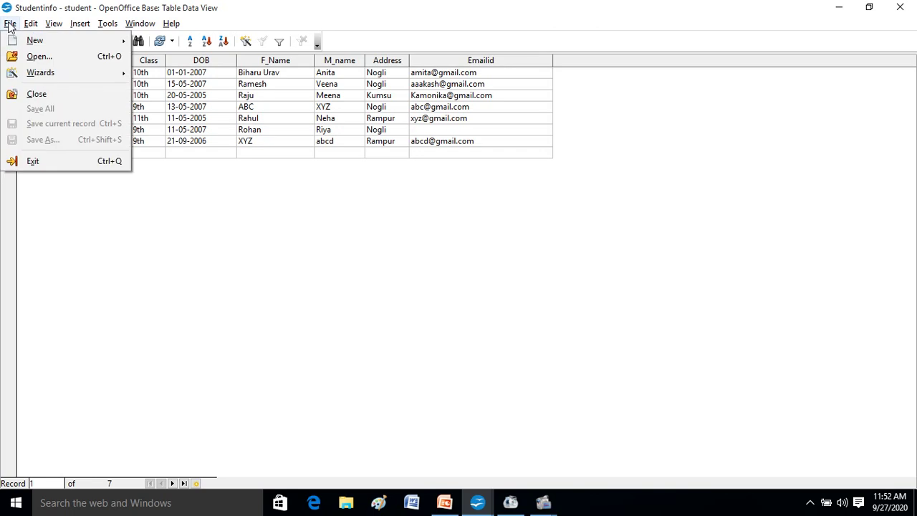
left_click(258, 229)
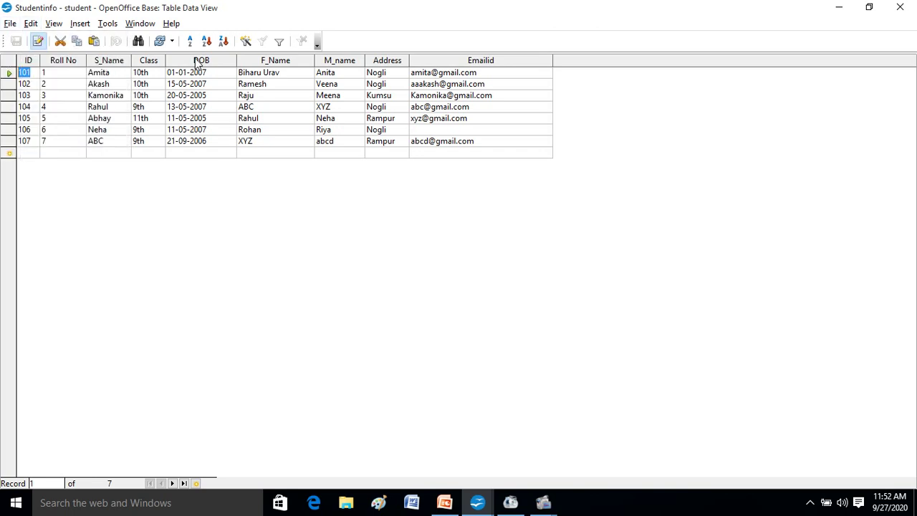
left_click(10, 23)
left_click(35, 95)
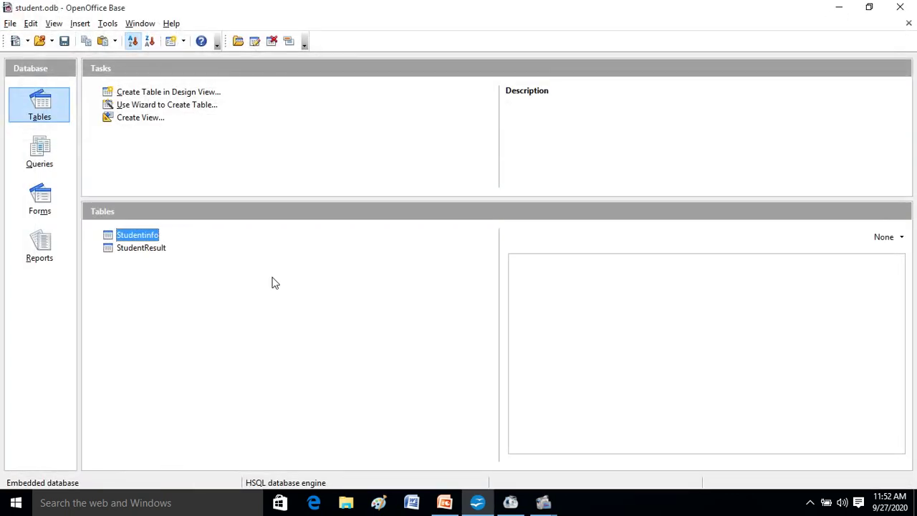
Step: Return to the PowerPoint presentation and move through slide 4 to the closing 'Thanks for Watching' slide 6
left_click(473, 504)
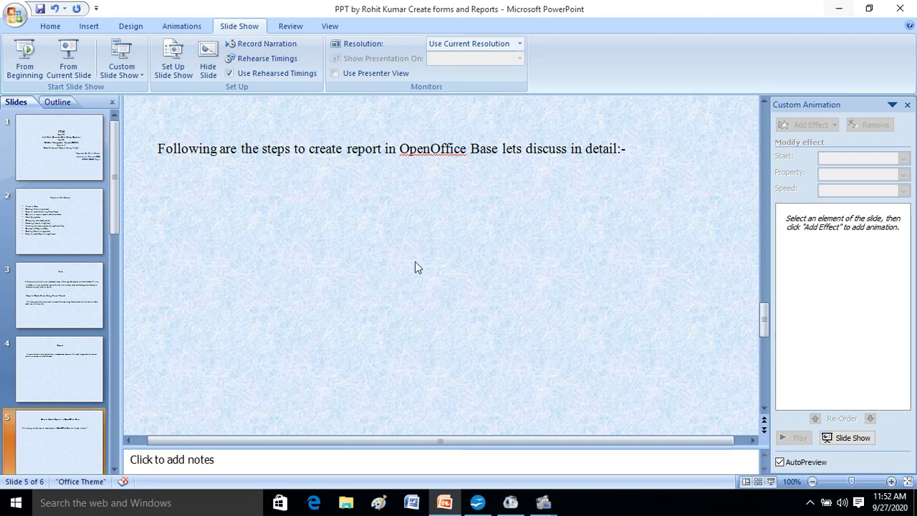
left_click(65, 366)
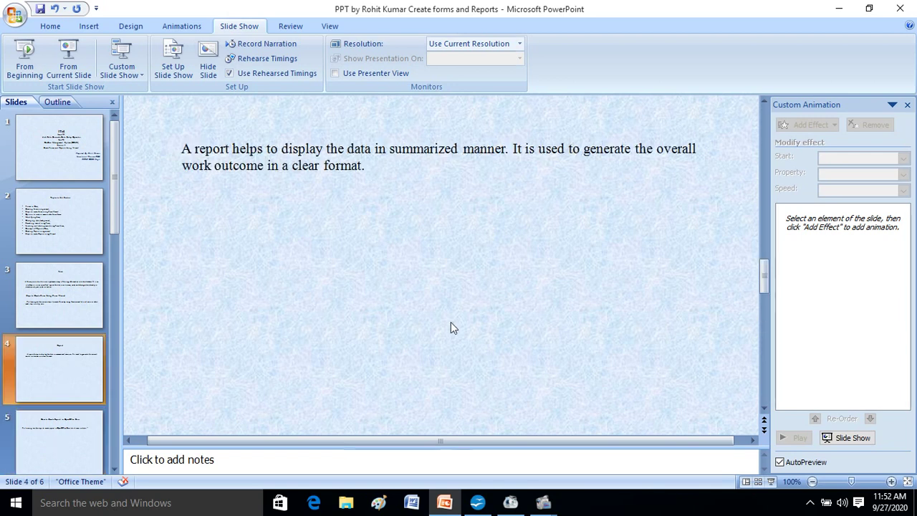
left_click_drag(762, 274, 765, 316)
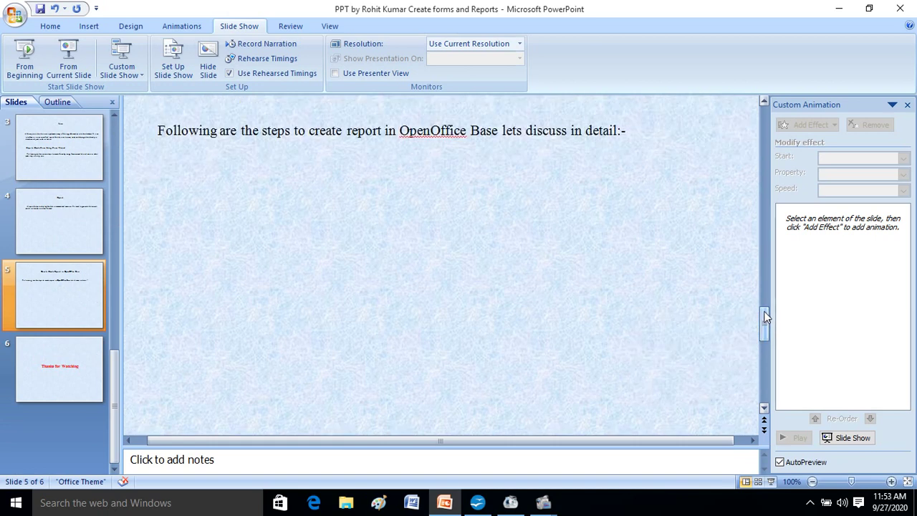
left_click(58, 354)
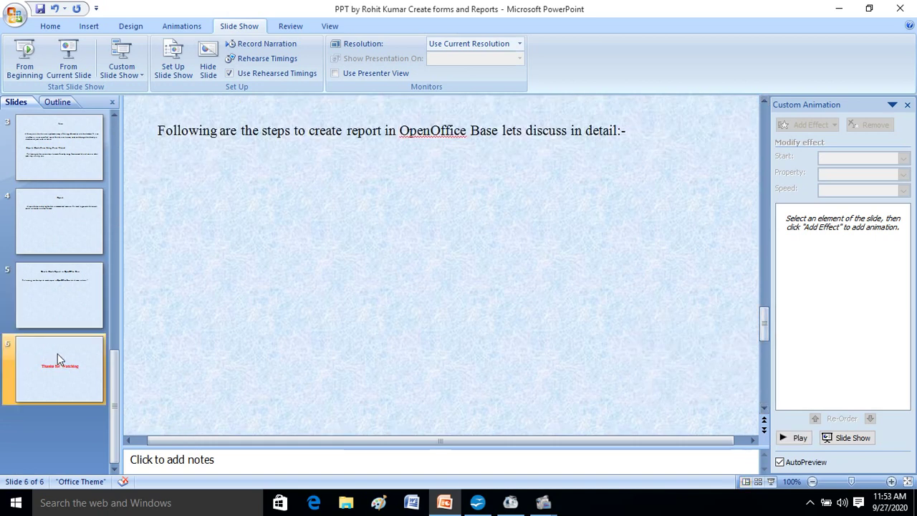